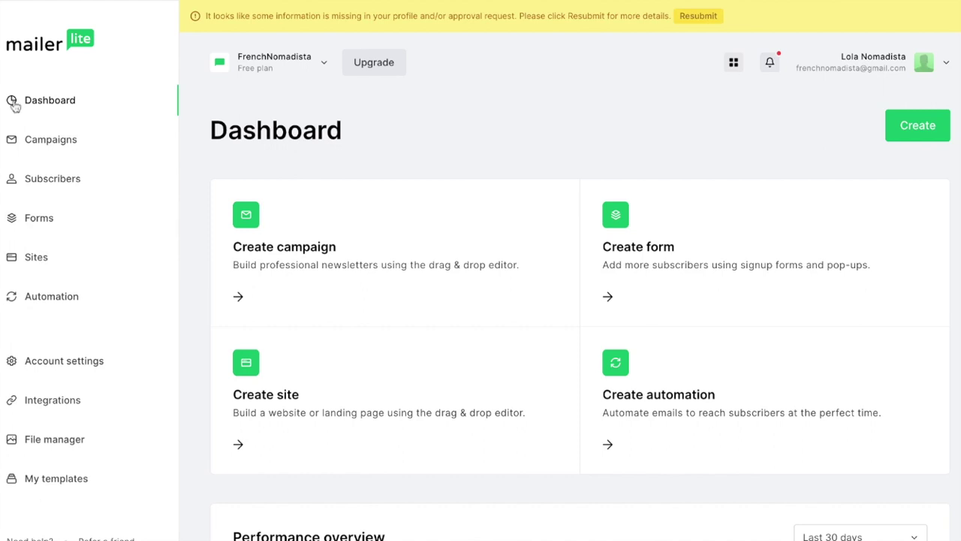
Review the dashboard's creation shortcuts and the performance overview for subscribers, campaigns, automations, forms and sites.
scroll(368, 125, down, 1)
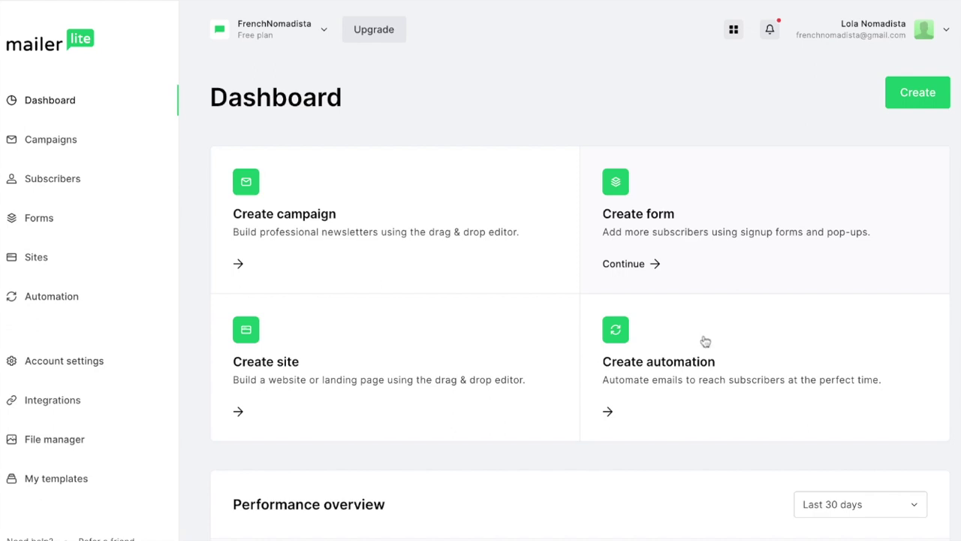
scroll(703, 406, down, 1)
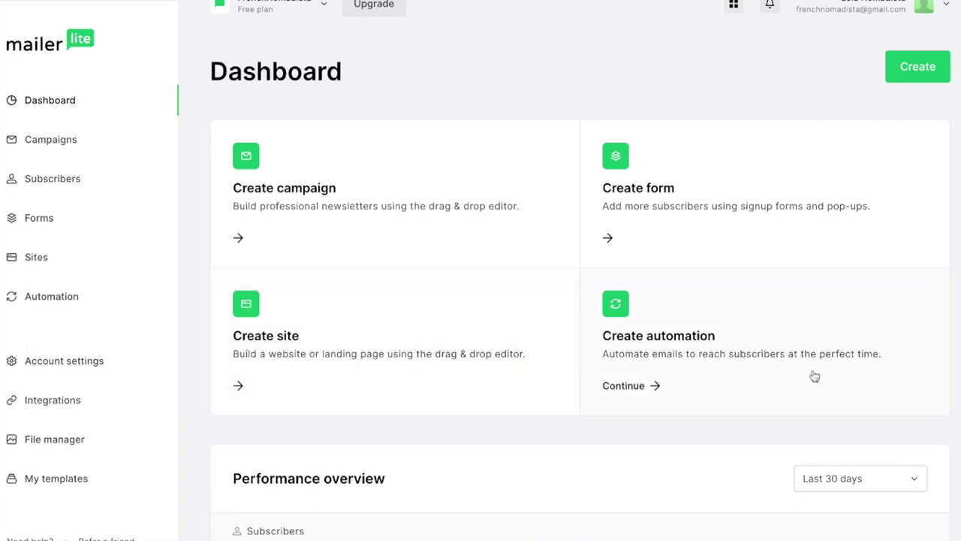
scroll(815, 376, down, 3)
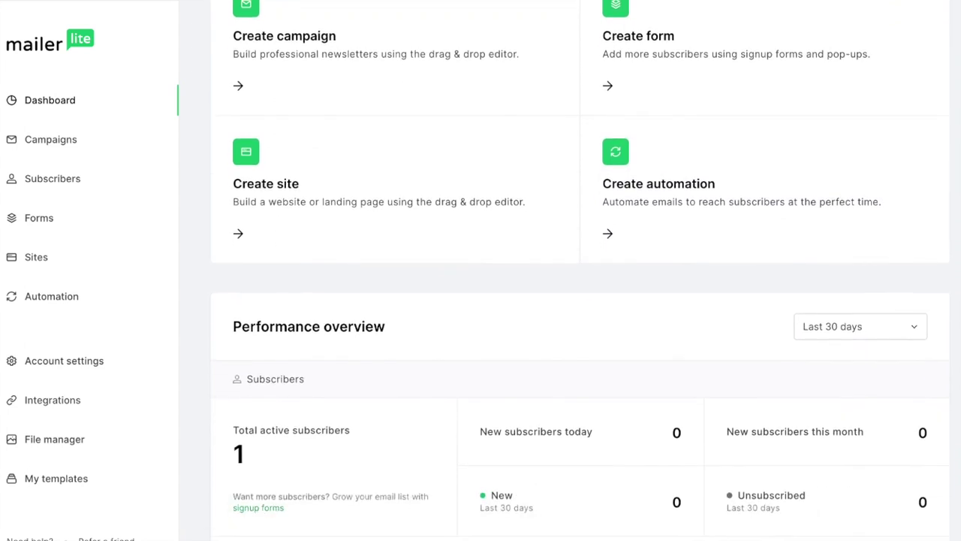
scroll(400, 199, down, 3)
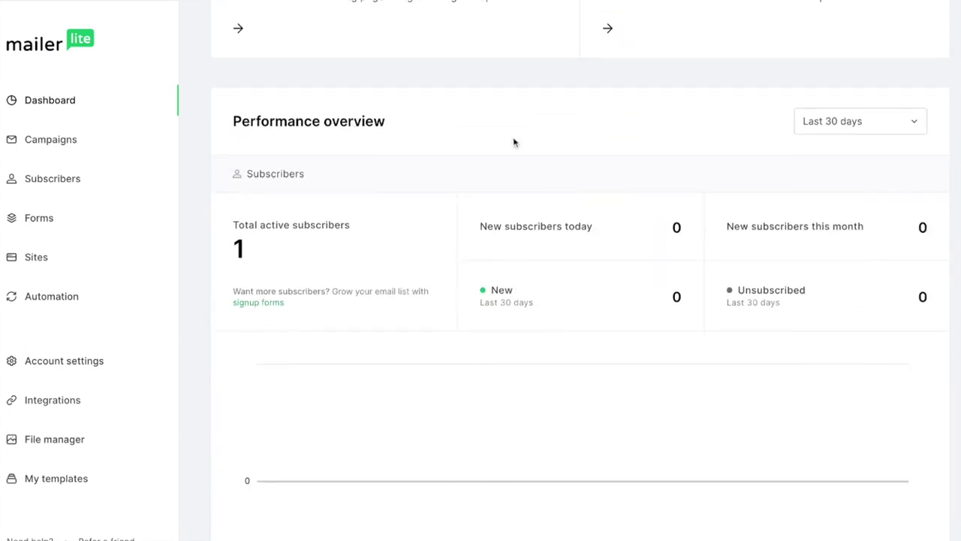
scroll(514, 142, down, 1)
scroll(687, 133, down, 2)
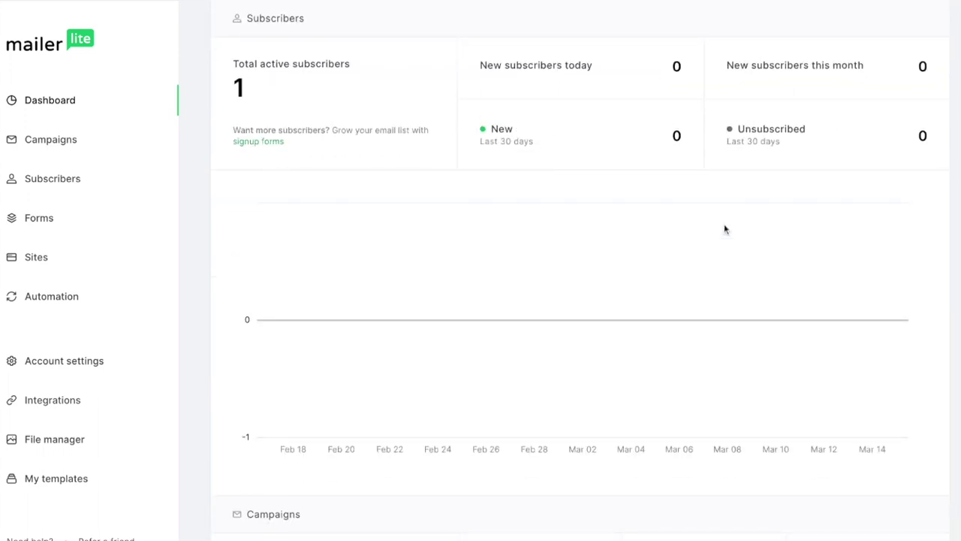
scroll(723, 227, down, 5)
scroll(725, 229, down, 2)
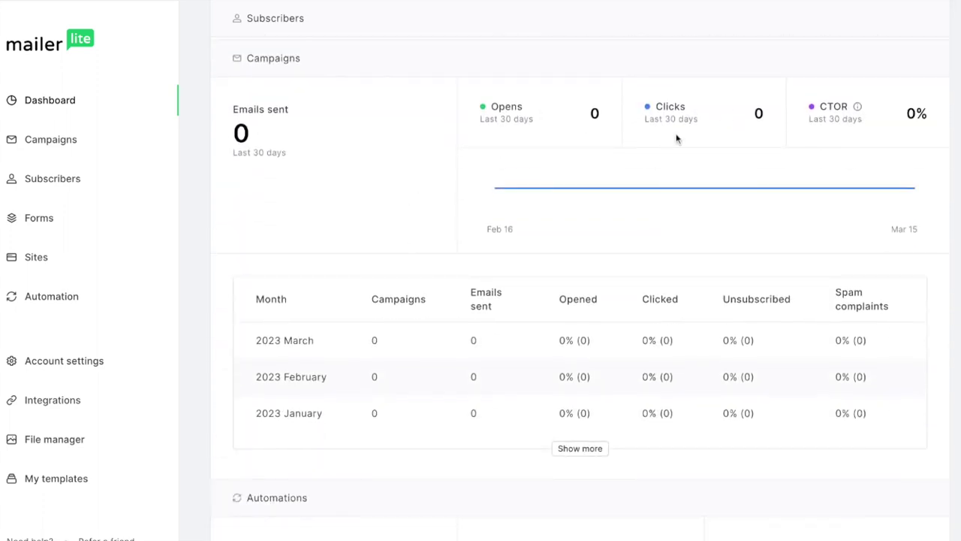
scroll(401, 242, down, 4)
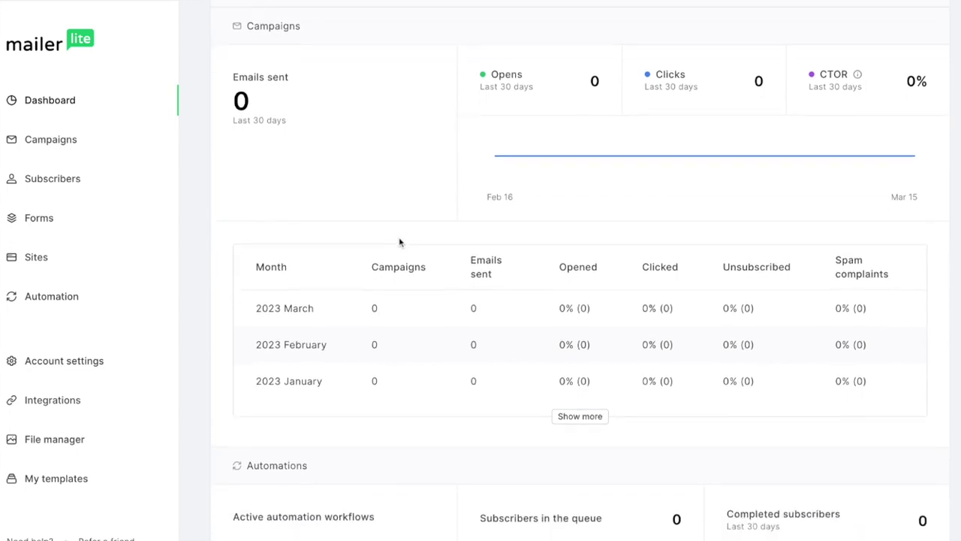
scroll(579, 300, down, 2)
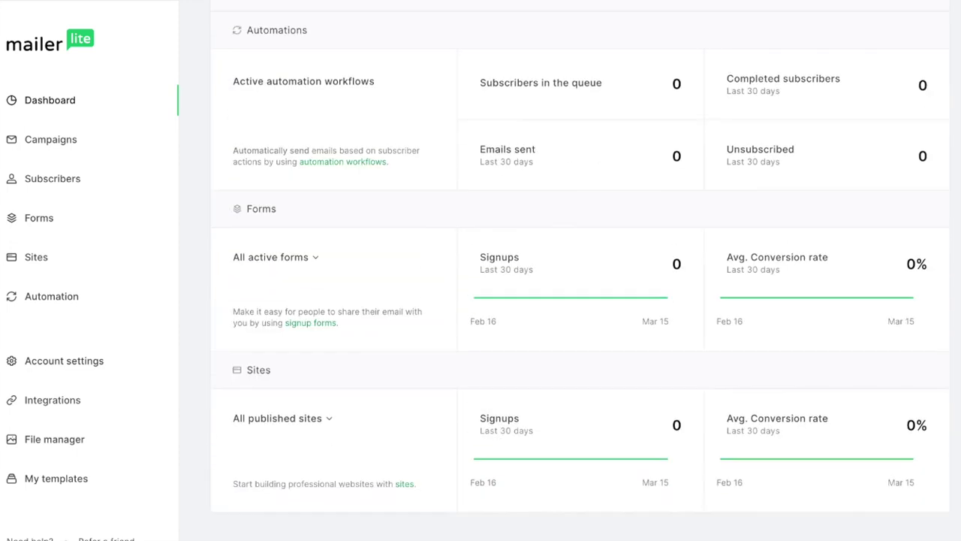
scroll(583, 303, up, 7)
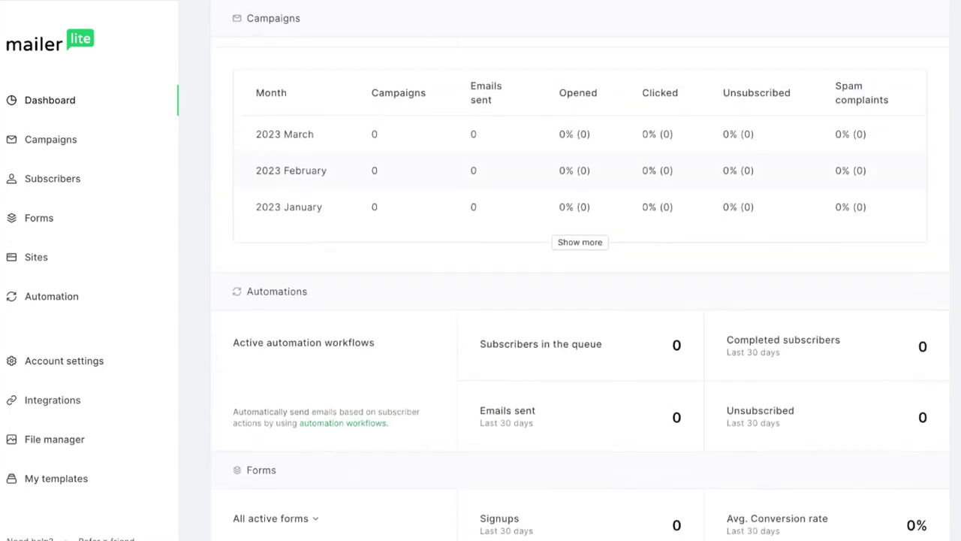
scroll(239, 297, up, 8)
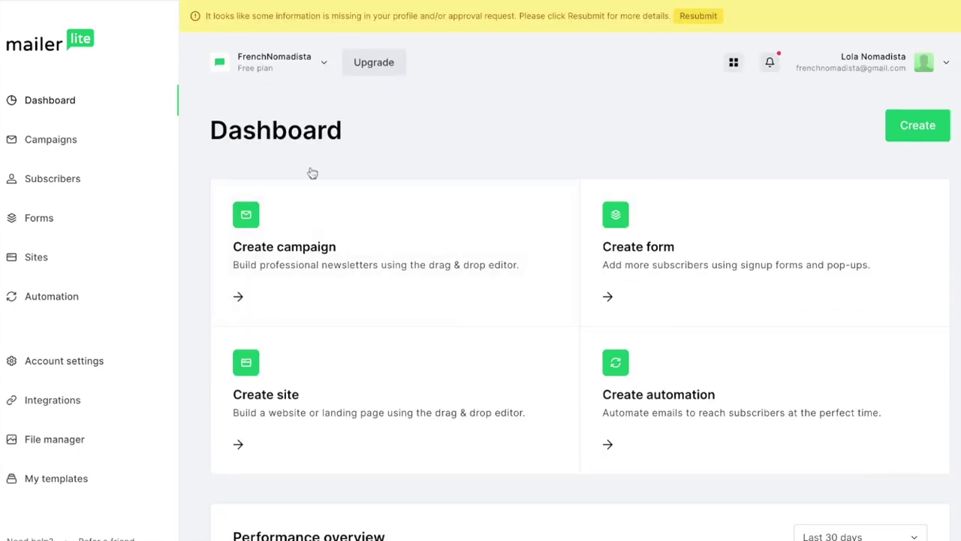
View the sent campaigns page and the list of all subscribers.
click(73, 143)
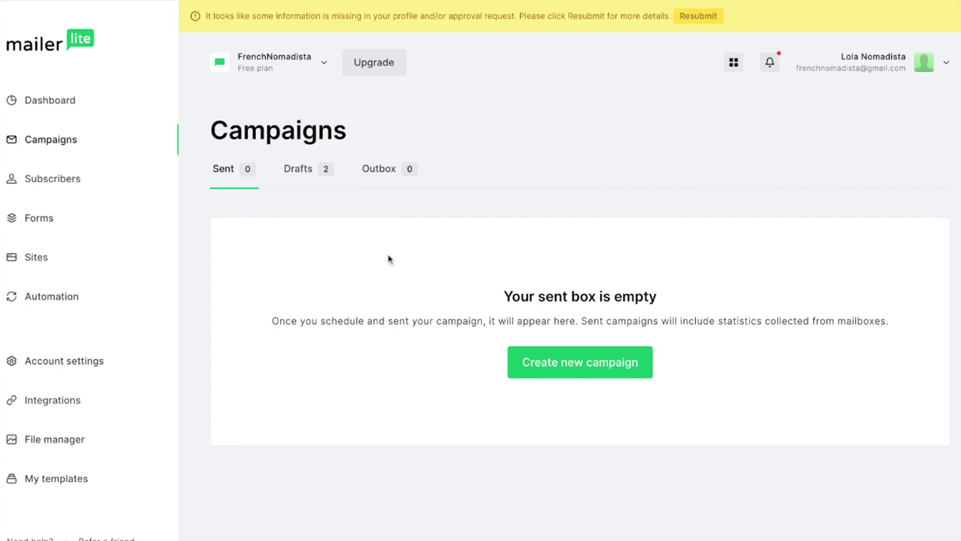
click(75, 190)
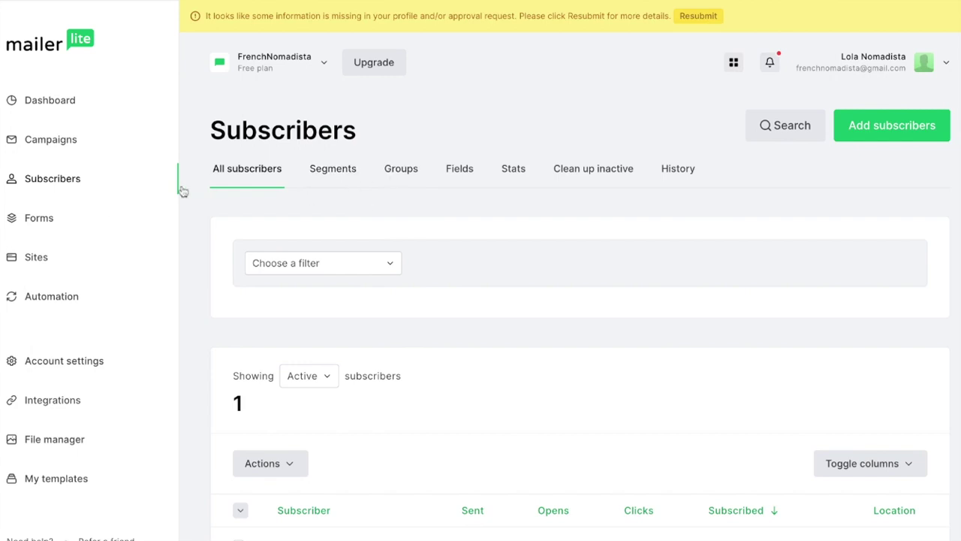
View the Forms section, covering both the pop-ups and the embedded forms.
scroll(98, 221, down, 1)
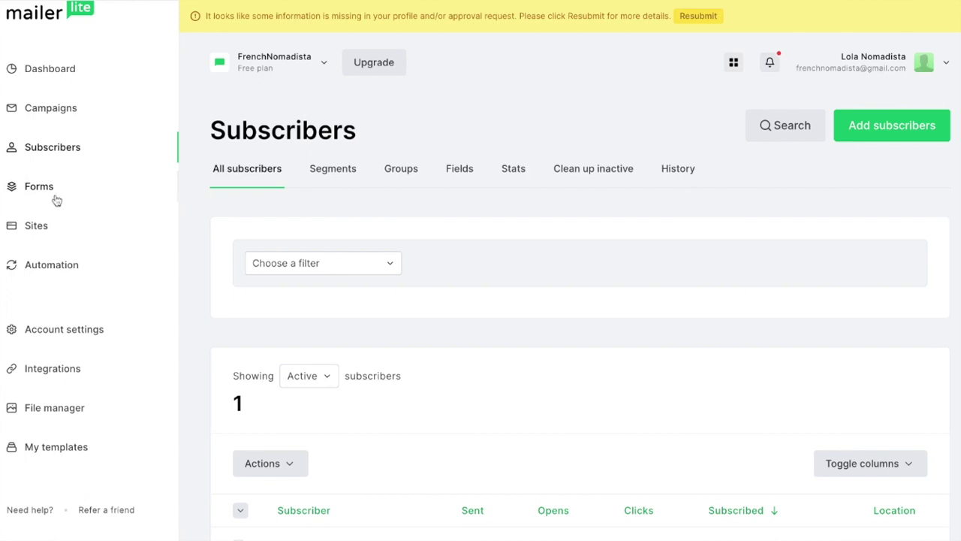
click(105, 188)
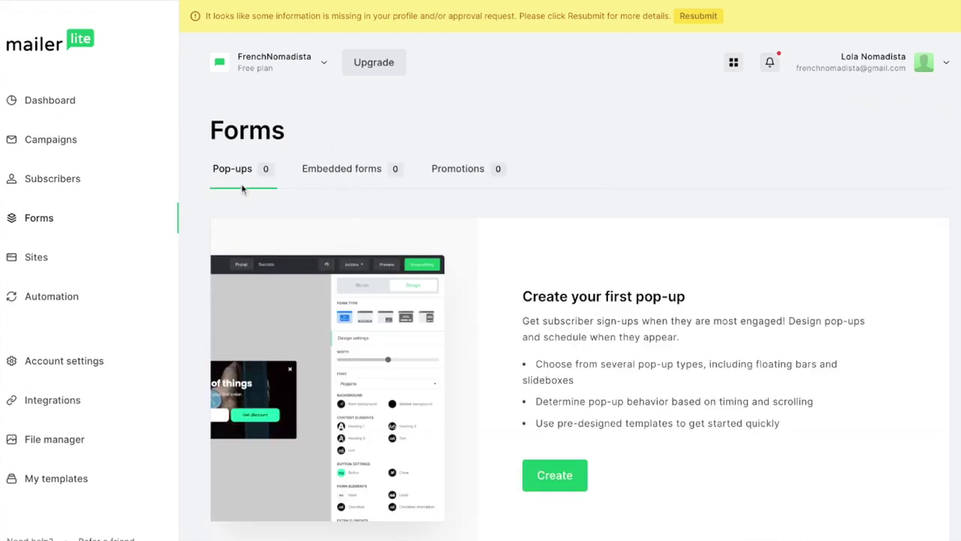
click(337, 180)
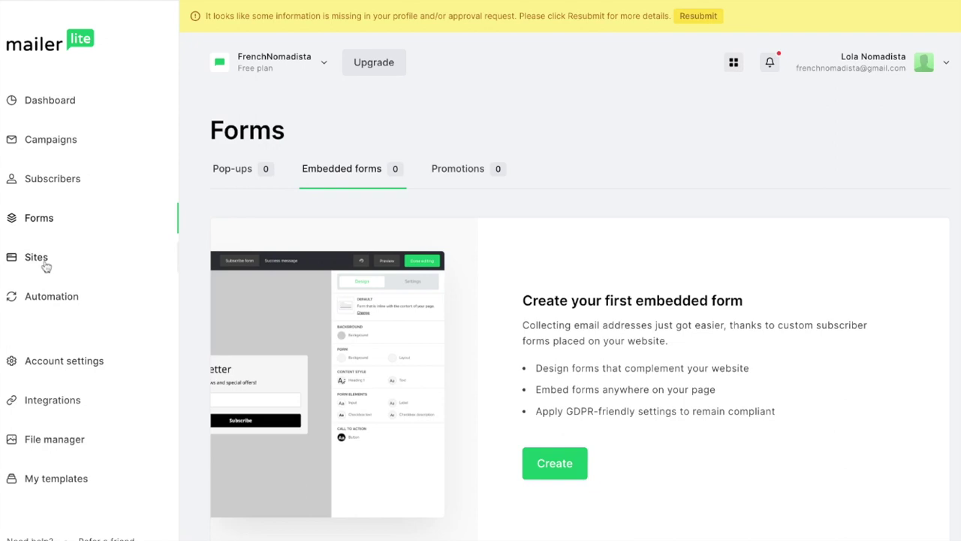
View the landing pages under Sites and the introduction to automations.
click(94, 272)
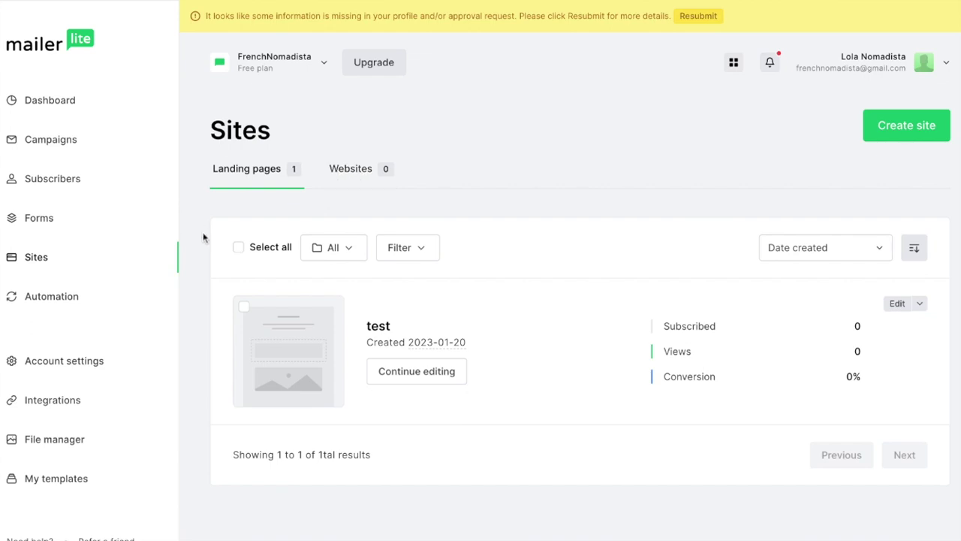
click(85, 306)
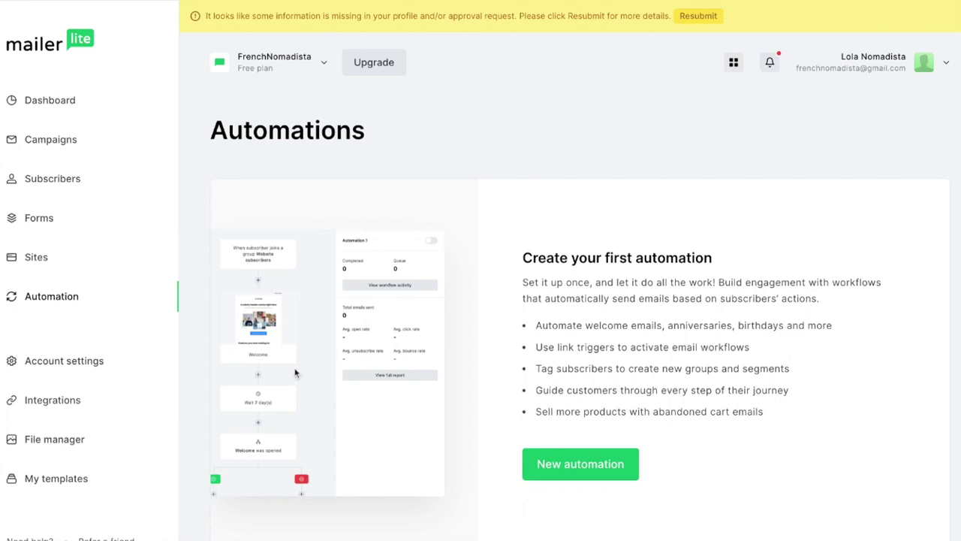
scroll(296, 375, down, 1)
scroll(145, 371, down, 1)
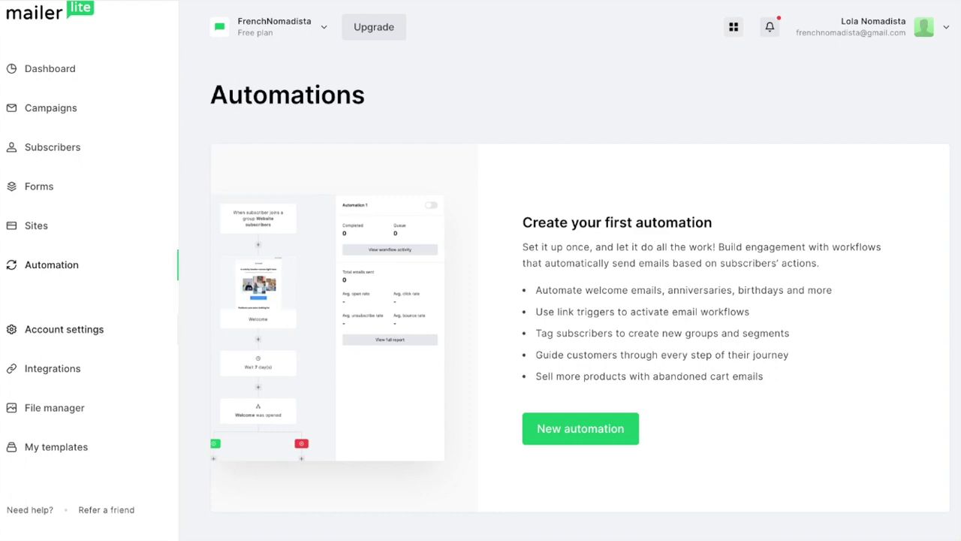
Visit the account settings, and examine the MailerLite API and featured integrations offered on the Integrations page.
click(75, 329)
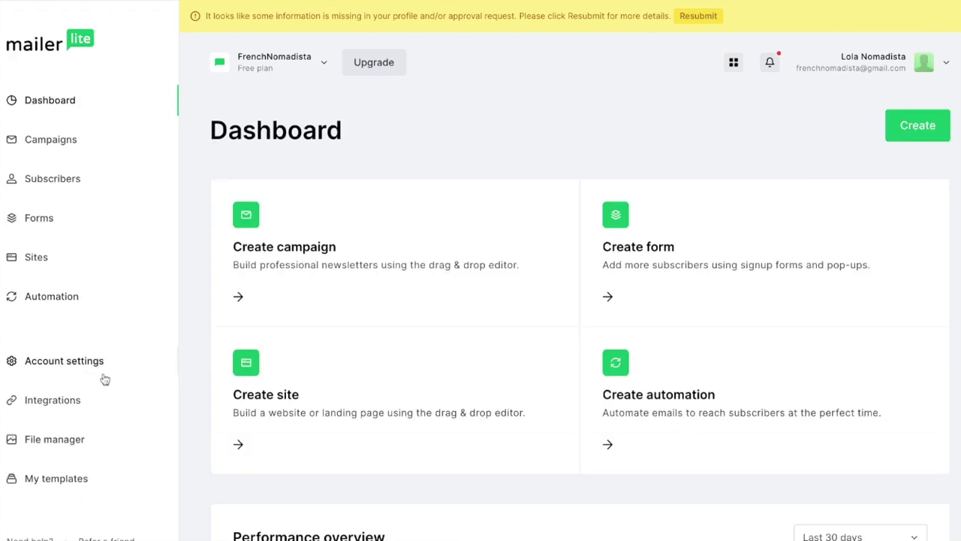
click(52, 399)
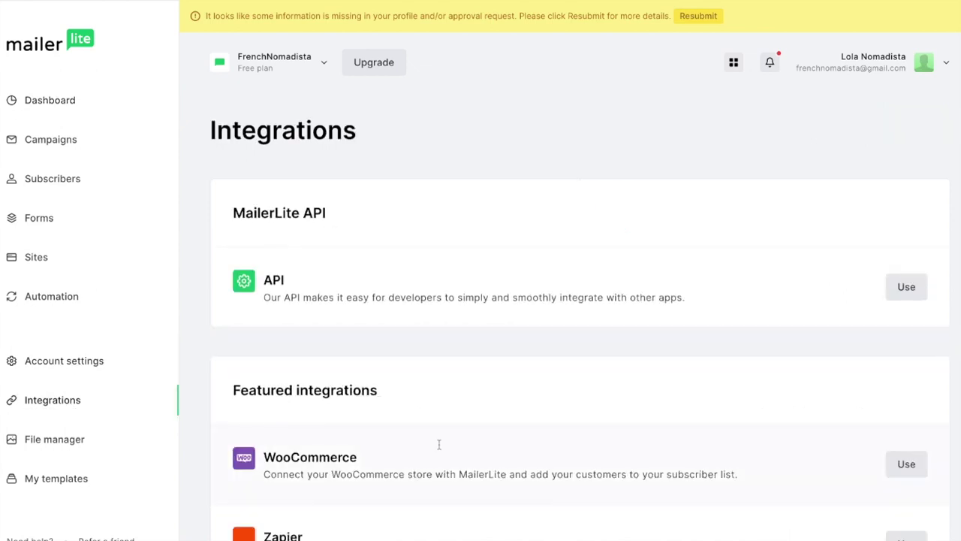
scroll(580, 301, down, 8)
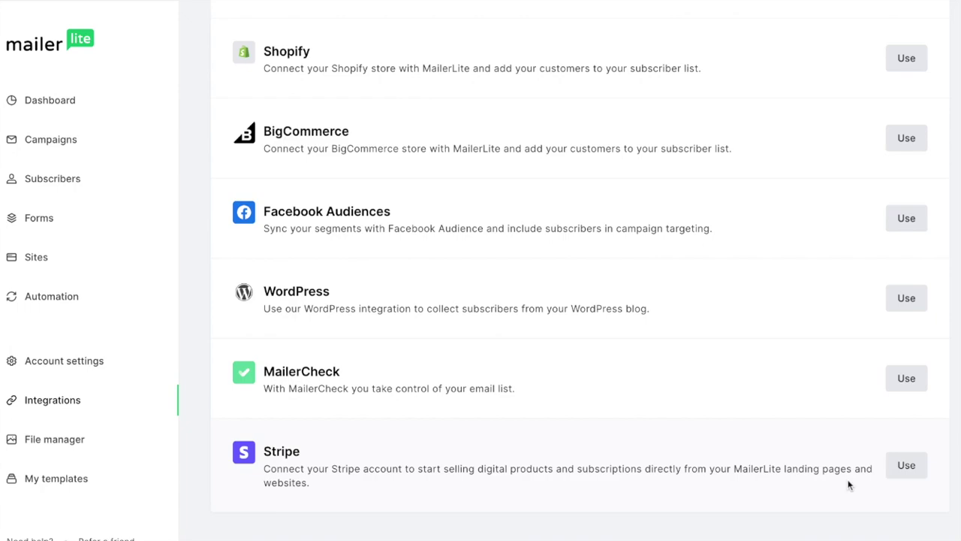
scroll(790, 456, up, 5)
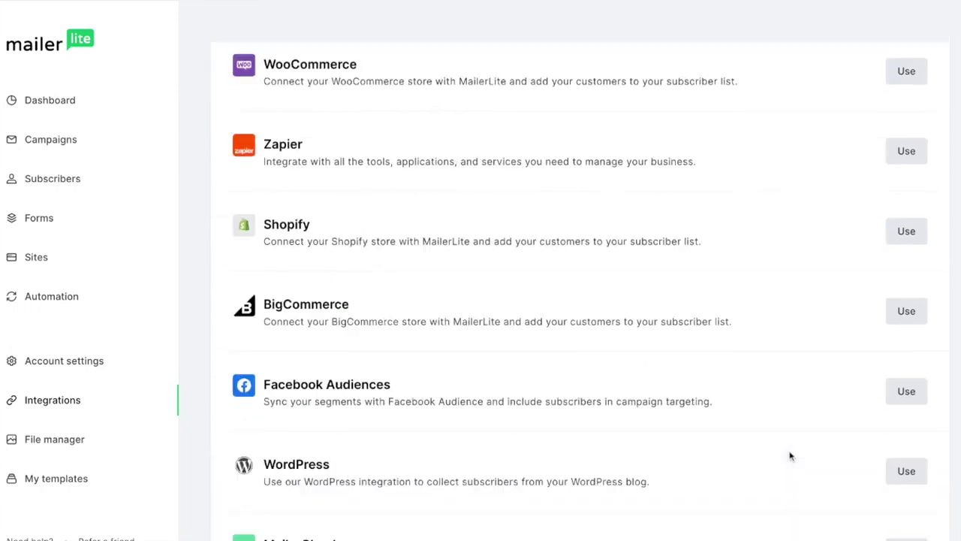
scroll(669, 229, up, 2)
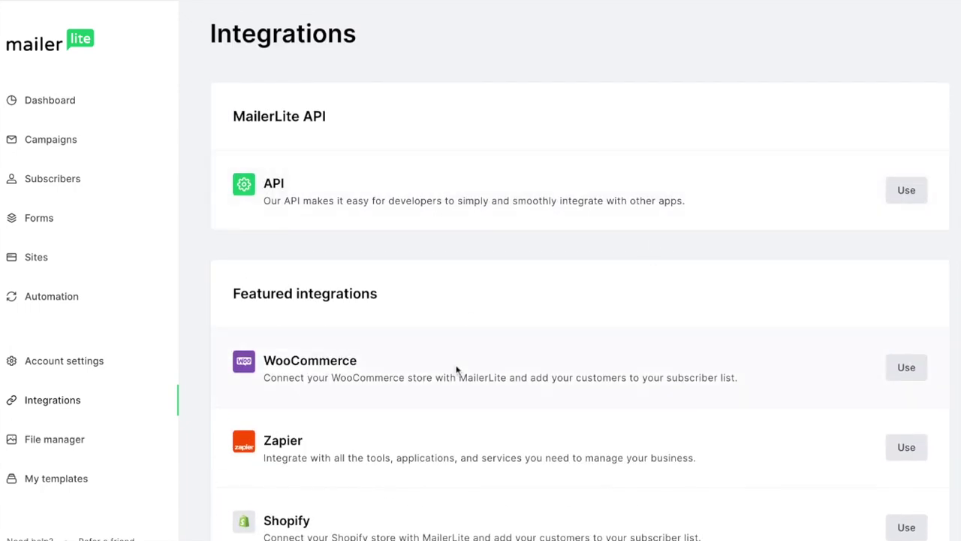
scroll(456, 370, down, 1)
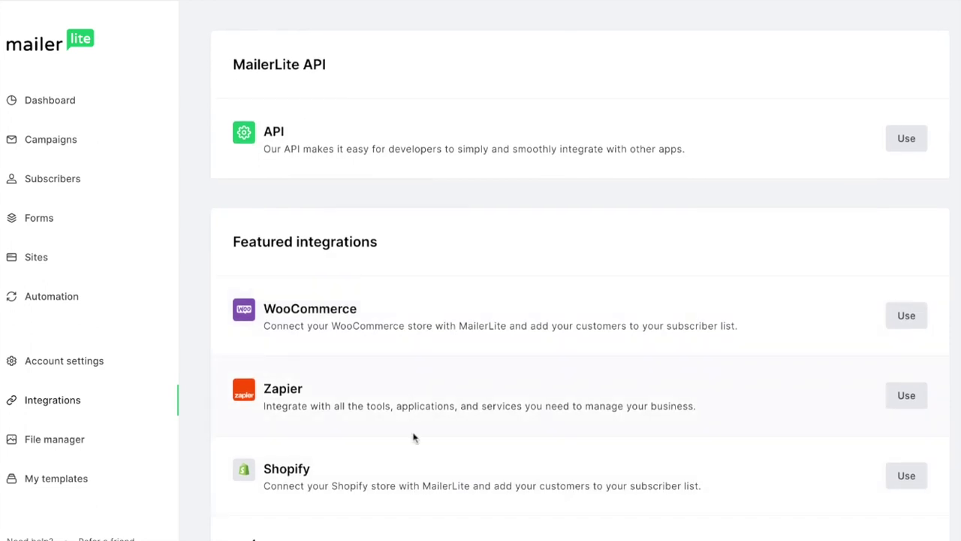
scroll(413, 437, up, 1)
scroll(413, 437, up, 2)
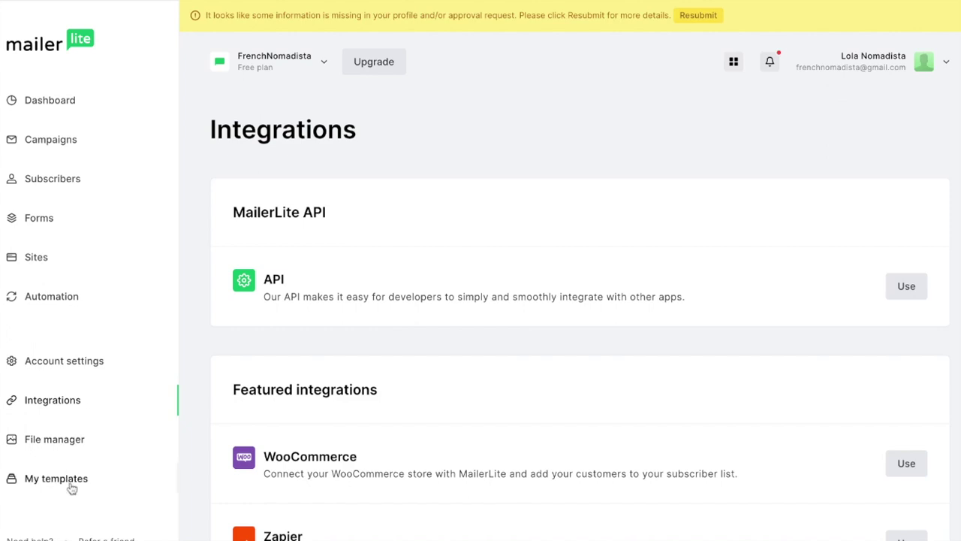
scroll(78, 488, down, 1)
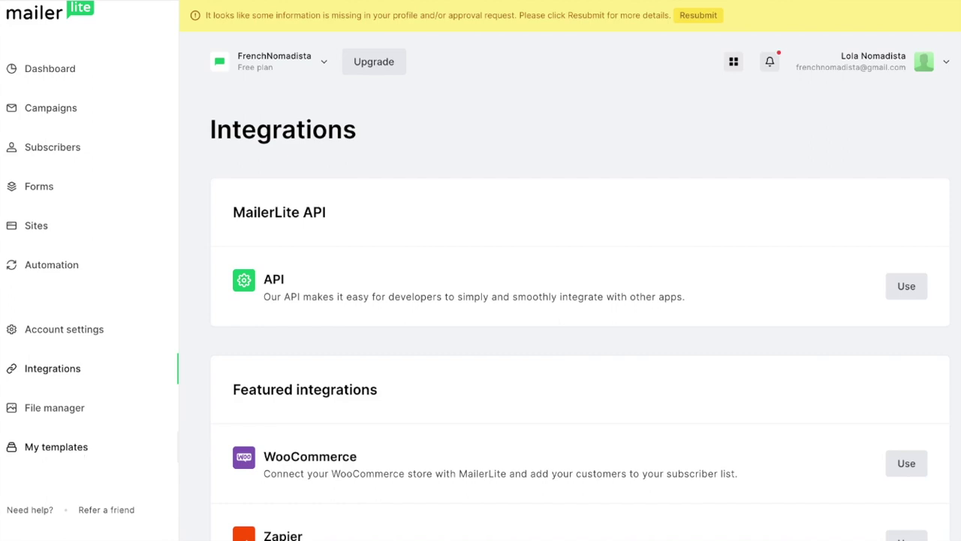
scroll(89, 271, up, 1)
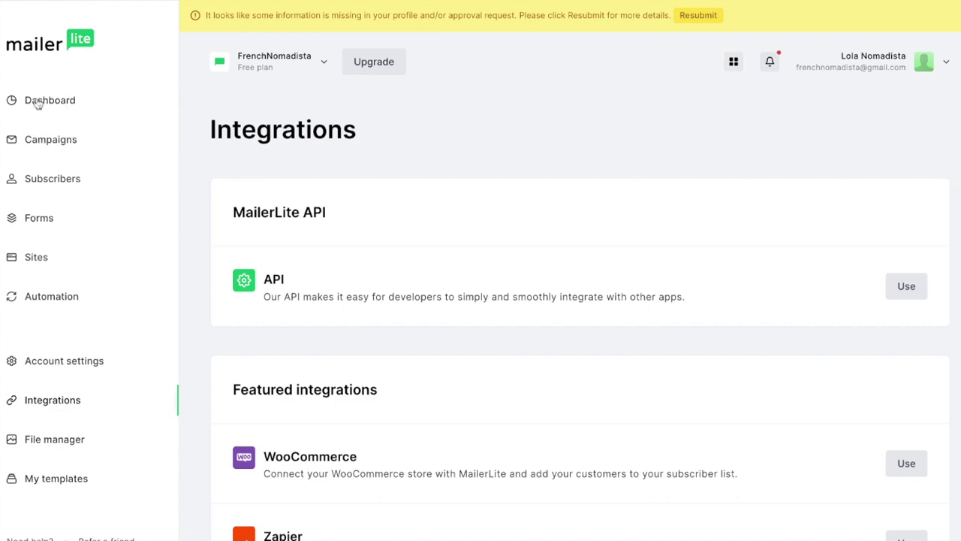
Create a new regular campaign named "Test 3" and continue to its campaign details.
click(46, 147)
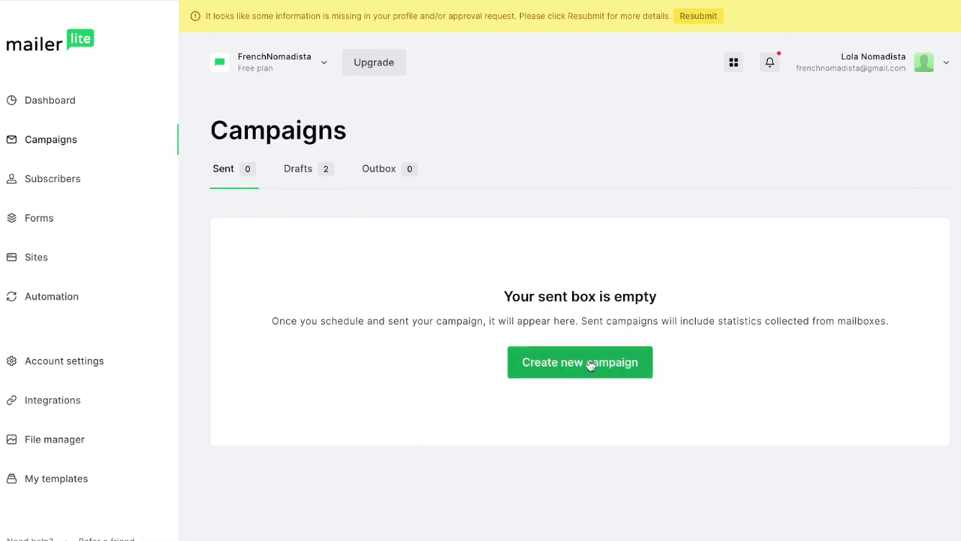
click(511, 355)
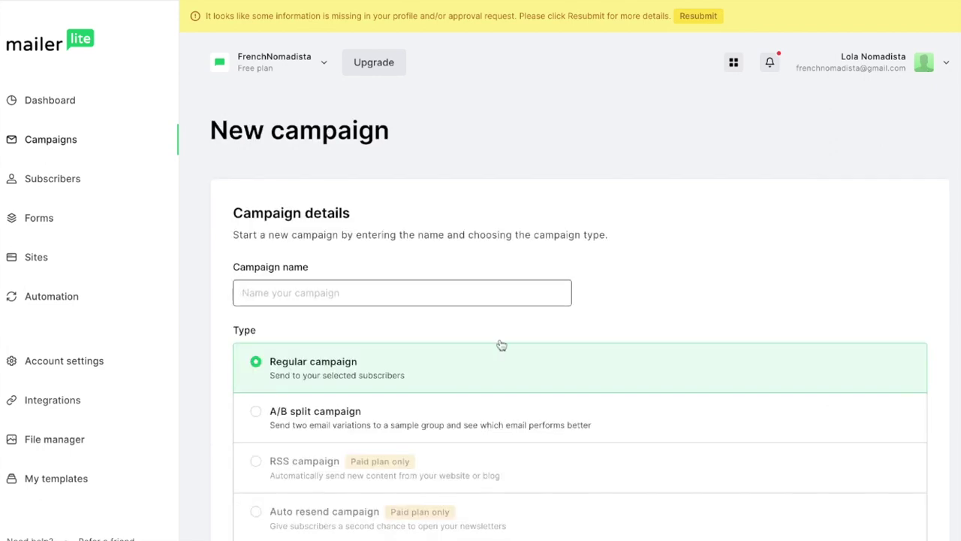
scroll(500, 345, down, 3)
click(399, 186)
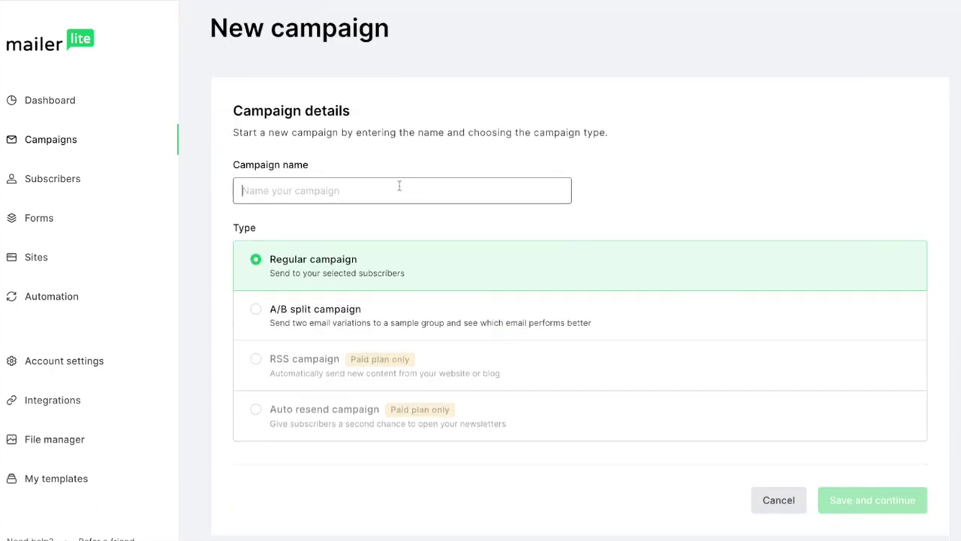
text(Test)
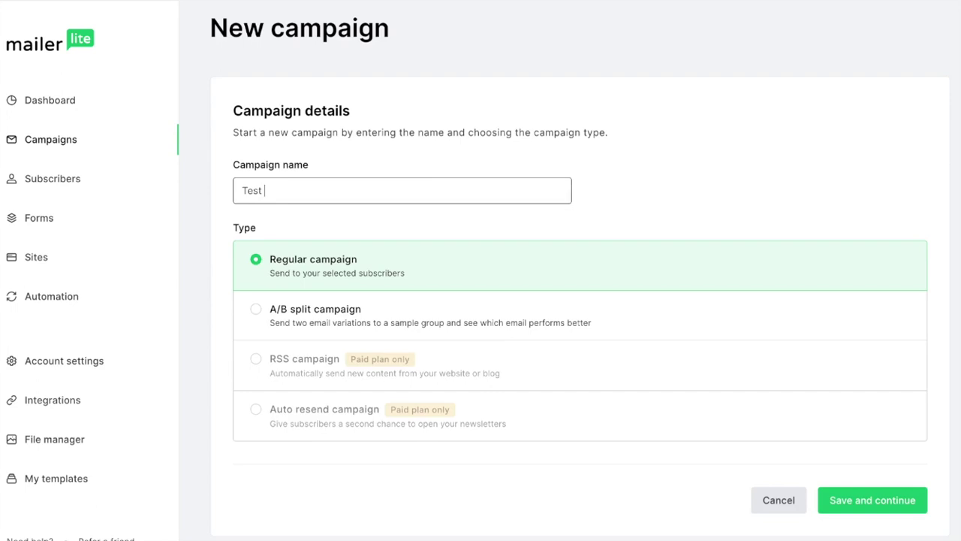
text( 3)
scroll(579, 300, down, 1)
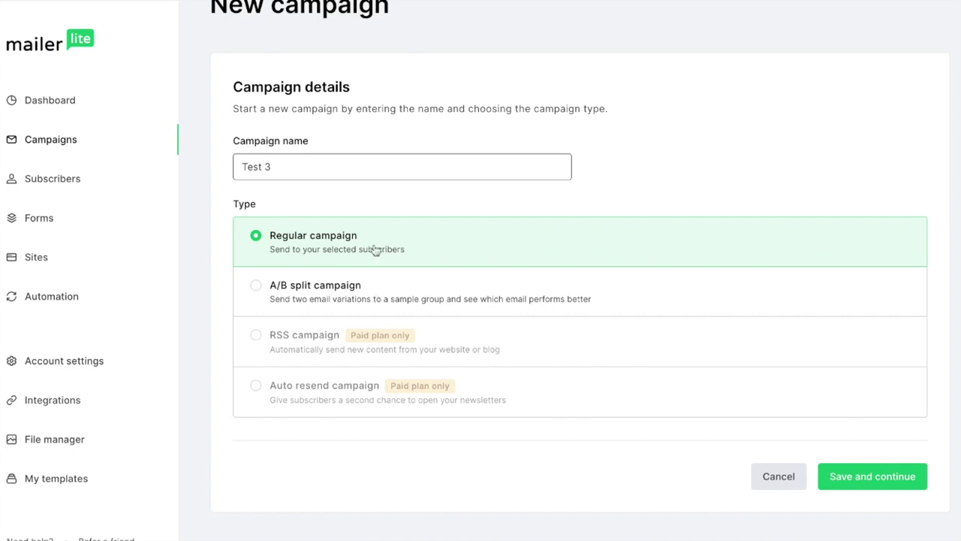
click(846, 484)
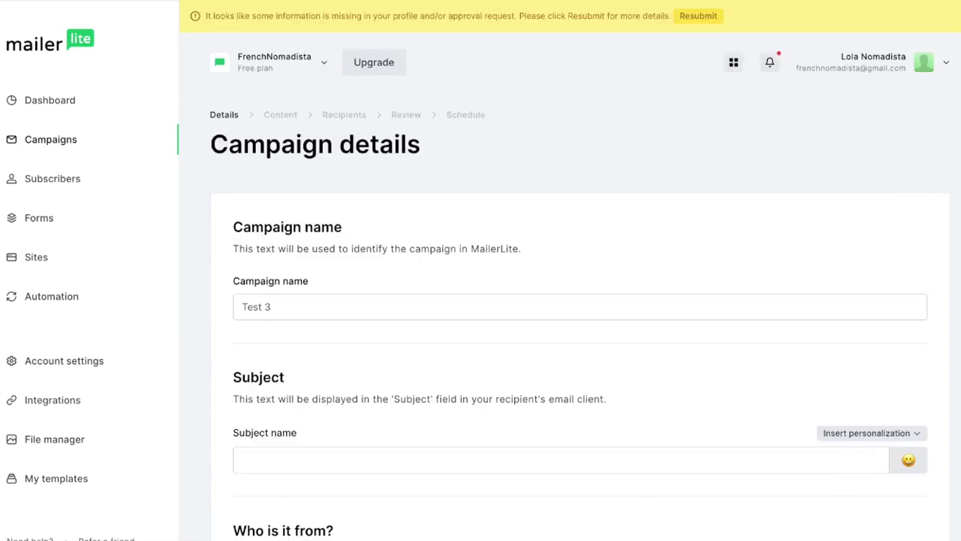
Enter "Test Tutoriel" as the campaign's subject name.
scroll(553, 304, down, 1)
scroll(555, 304, down, 2)
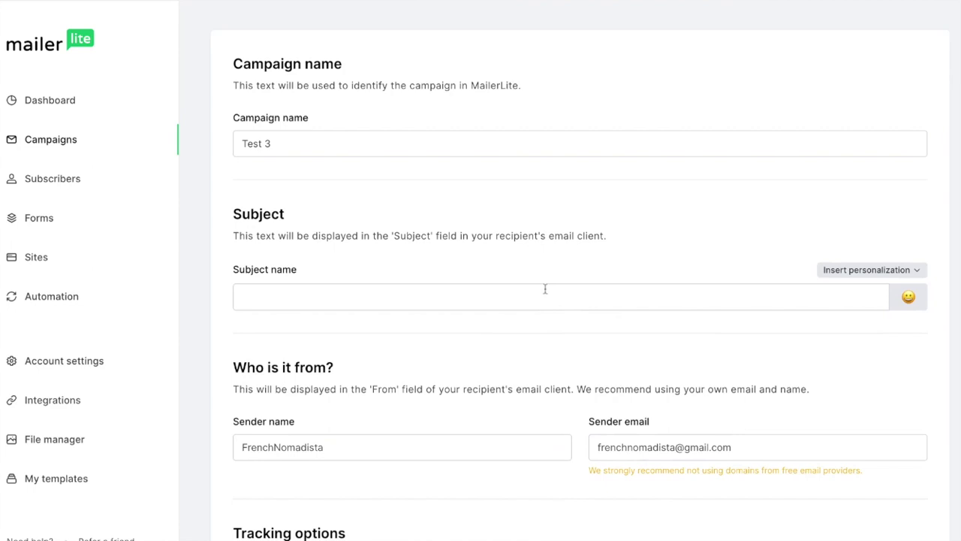
scroll(355, 155, down, 2)
click(349, 165)
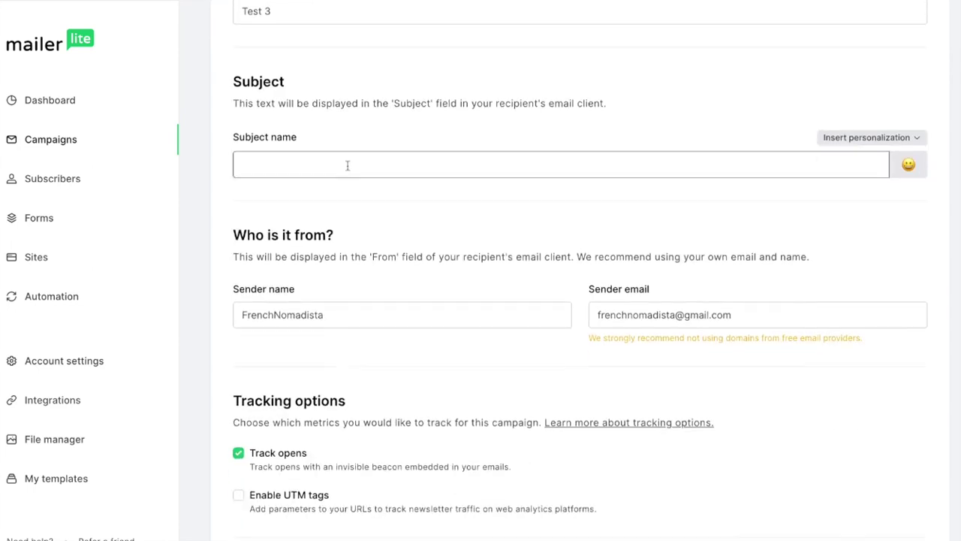
text(Test Tutoriel)
click(387, 193)
click(918, 167)
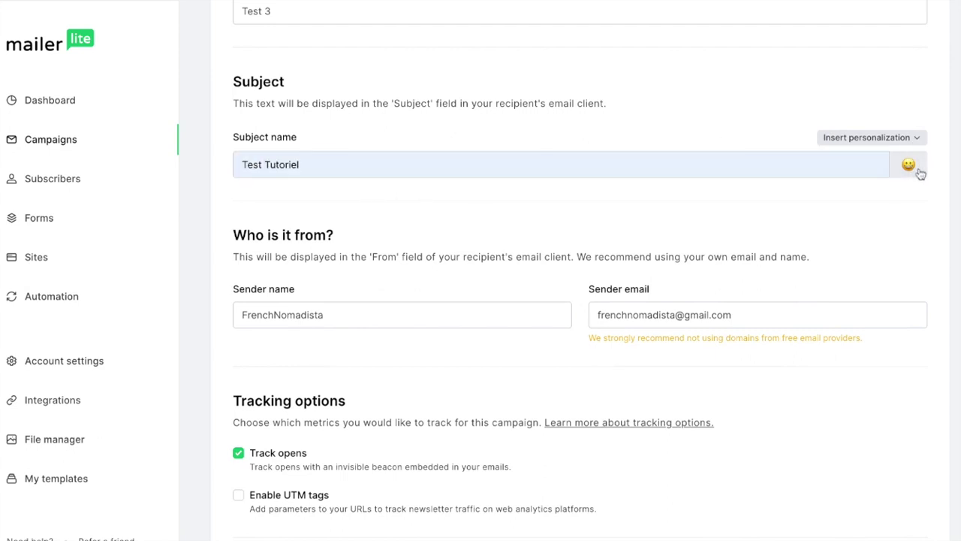
click(905, 146)
click(573, 170)
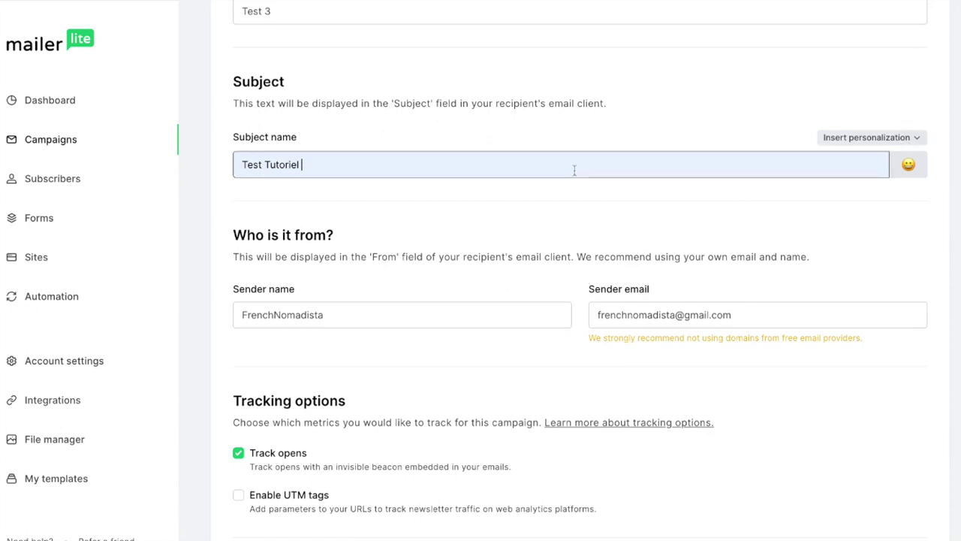
Try adding the {$name} personalization at the end of the subject, and delete it again.
click(835, 142)
click(828, 166)
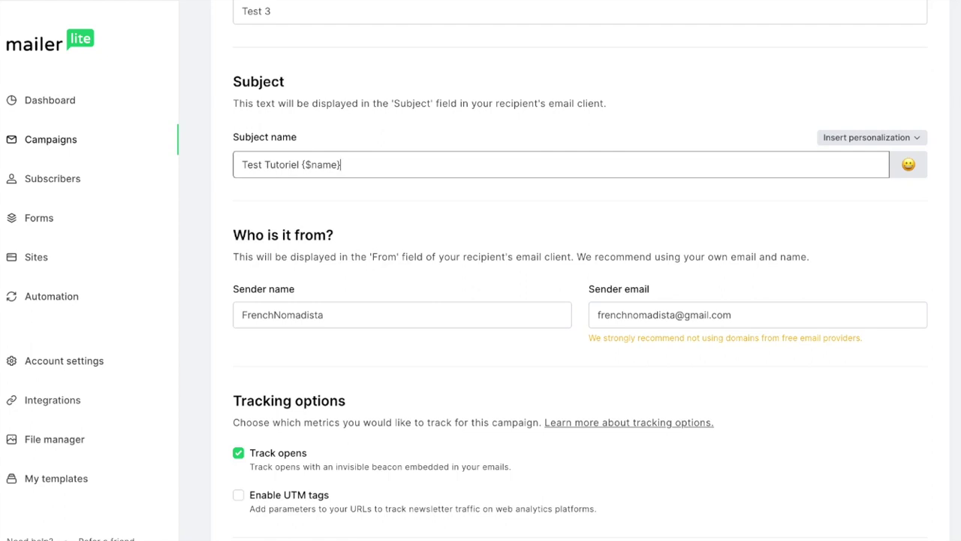
key(shift+Left)
key(shift+Left)
key(shift+Left)
key(shift+Left)
key(shift+Left)
key(shift+Left)
key(shift+Left)
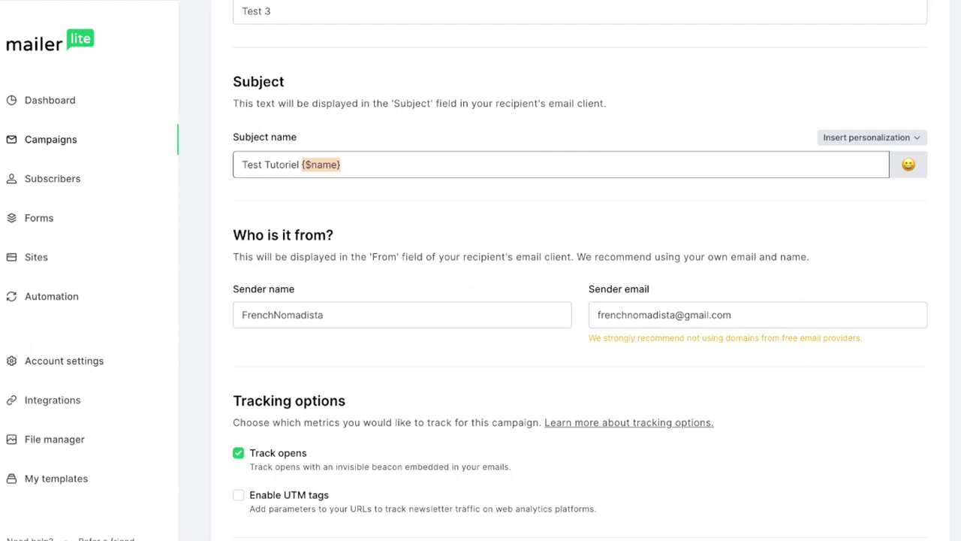
key(BackSpace)
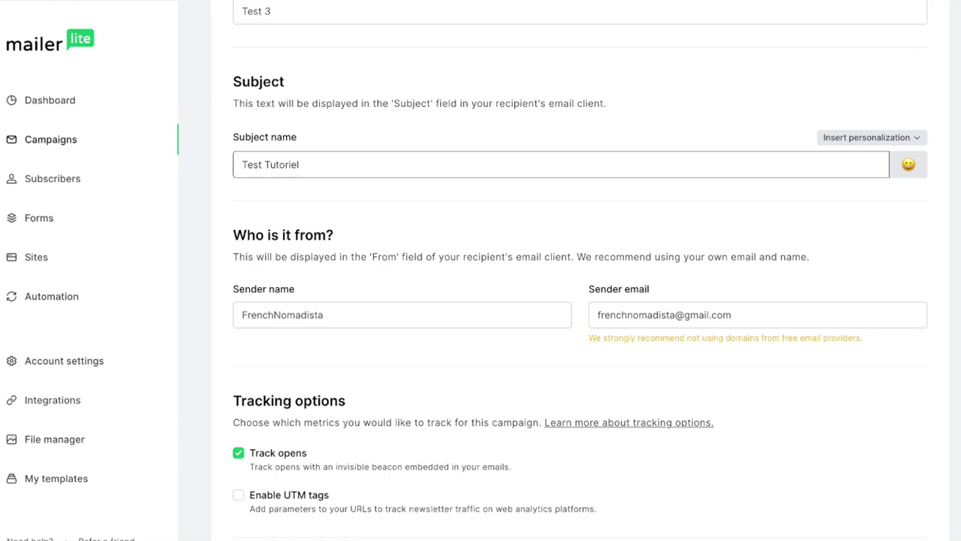
Replace the campaign's sender name with the sender's full name.
scroll(361, 189, down, 2)
drag(347, 189, 180, 185)
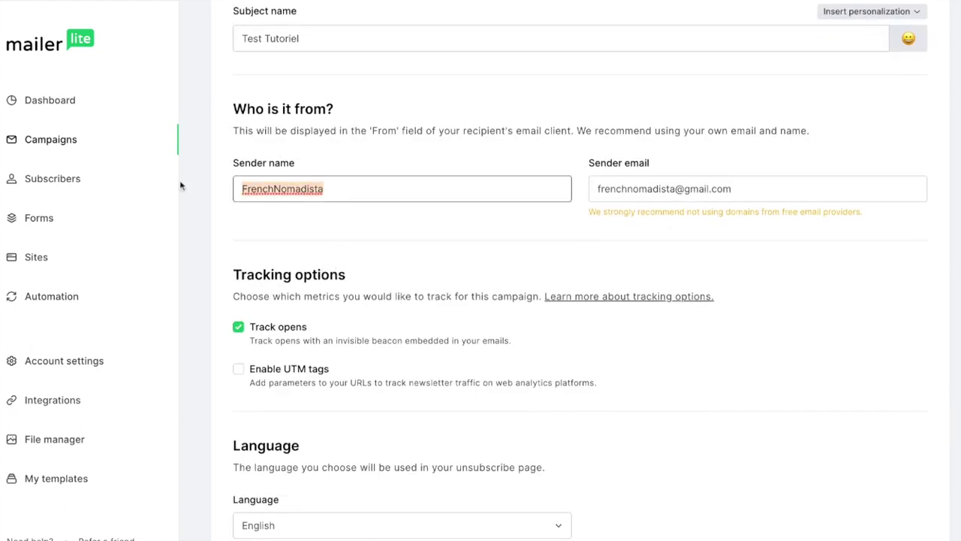
text(Lolita Belli)
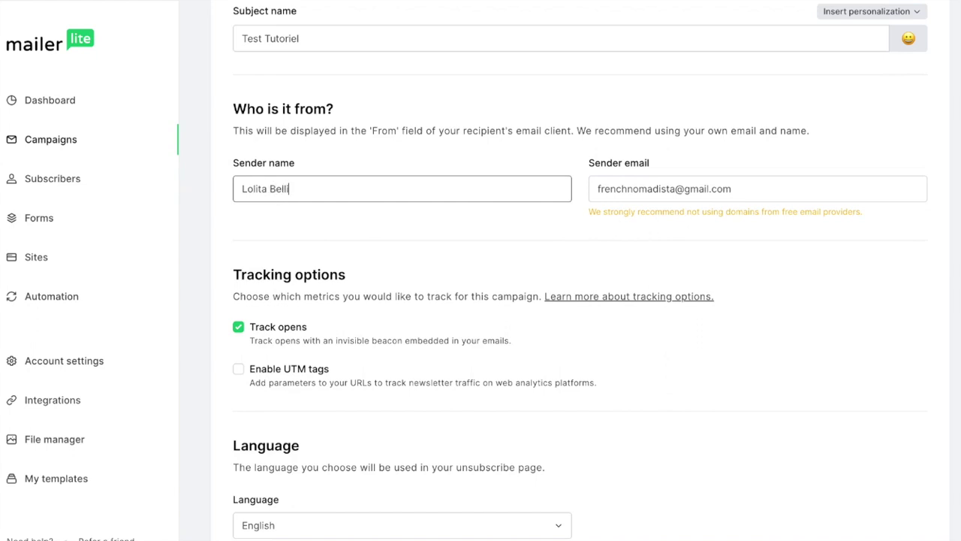
key(Tab)
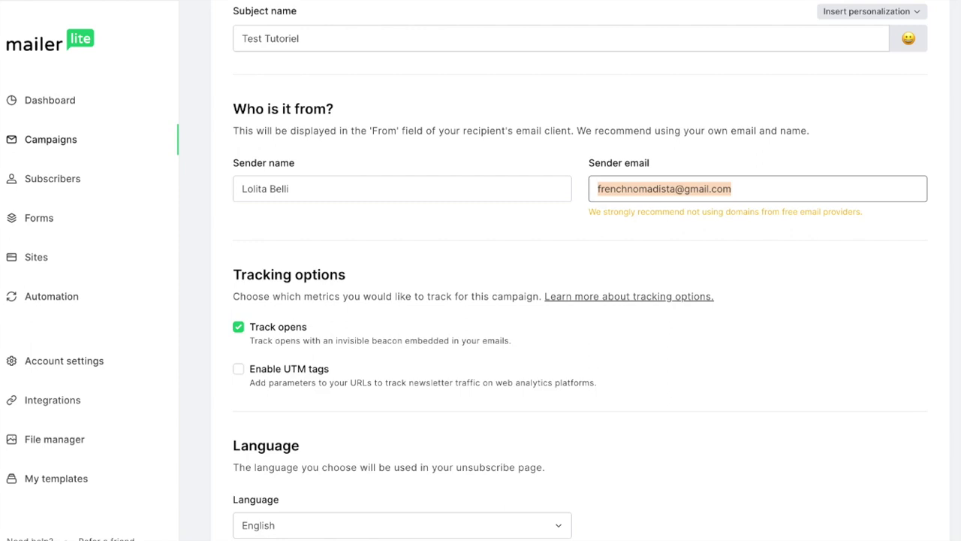
Set the unsubscribe page language to Français and continue to the campaign's content stage.
scroll(382, 313, down, 2)
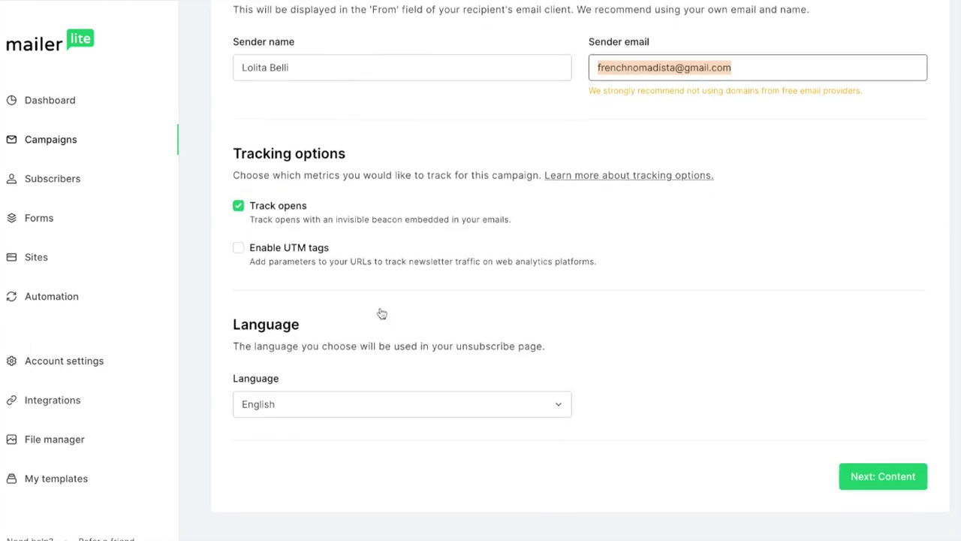
click(305, 414)
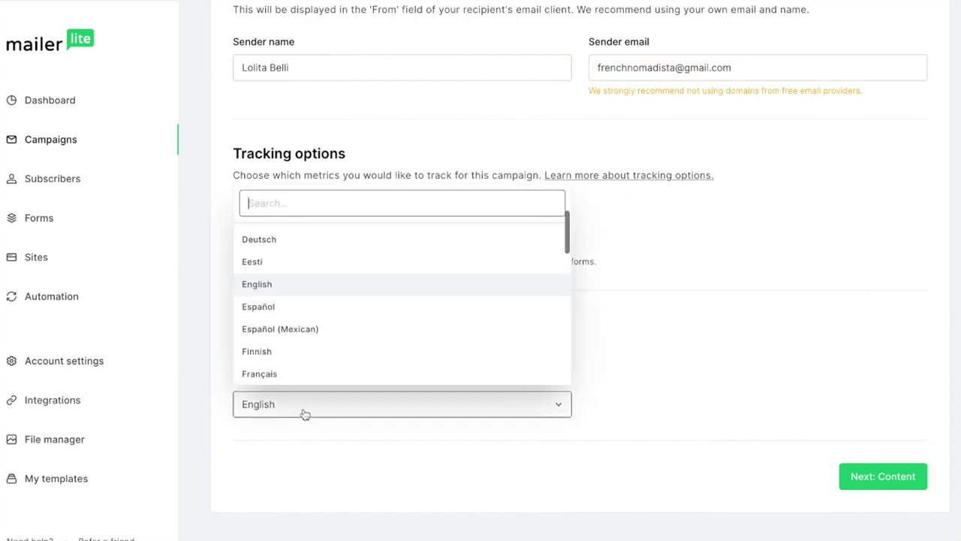
click(293, 374)
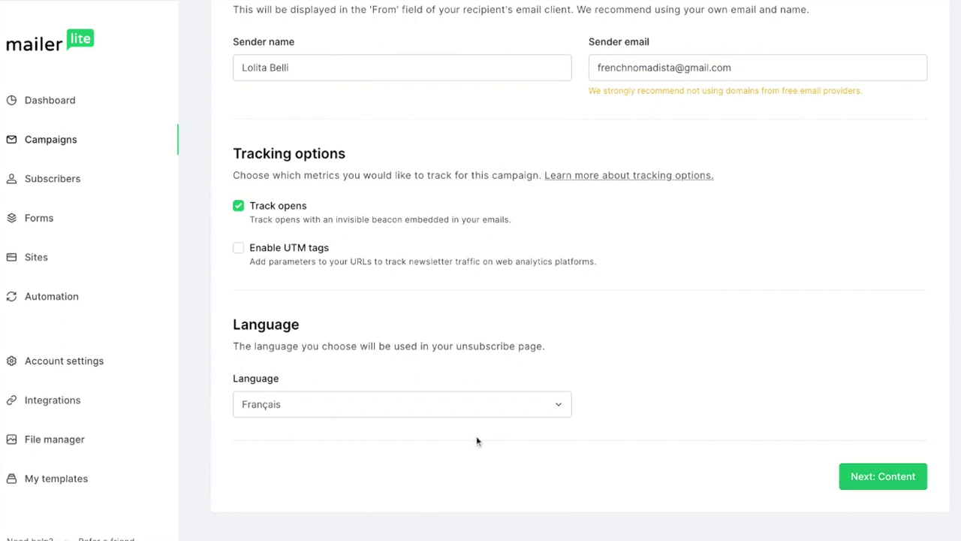
click(915, 485)
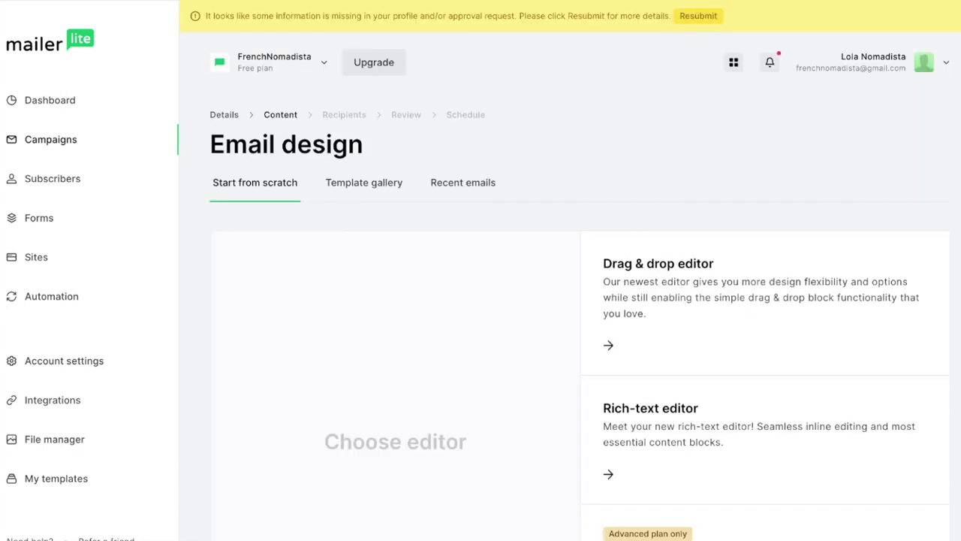
Look through the predefined designs in the template gallery and return to the start-from-scratch options.
scroll(763, 223, down, 1)
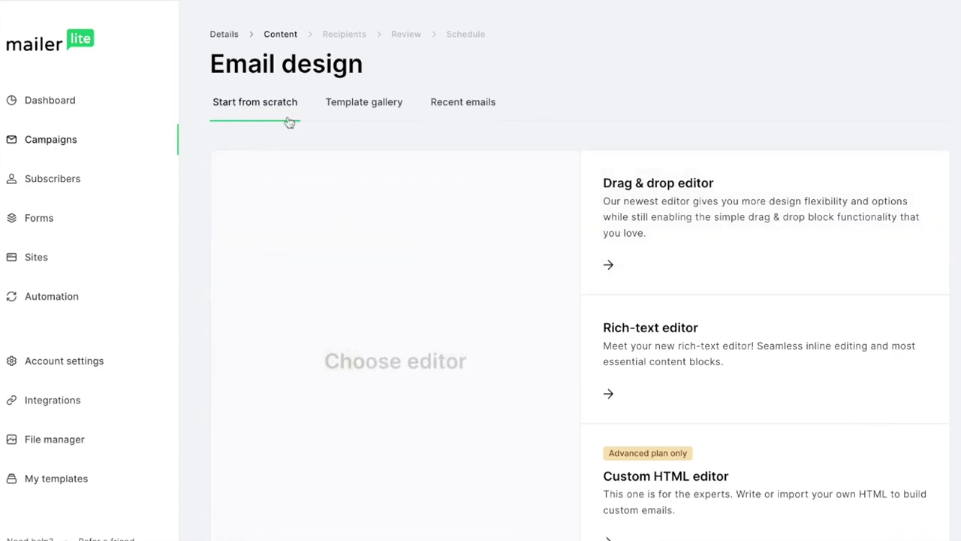
click(376, 108)
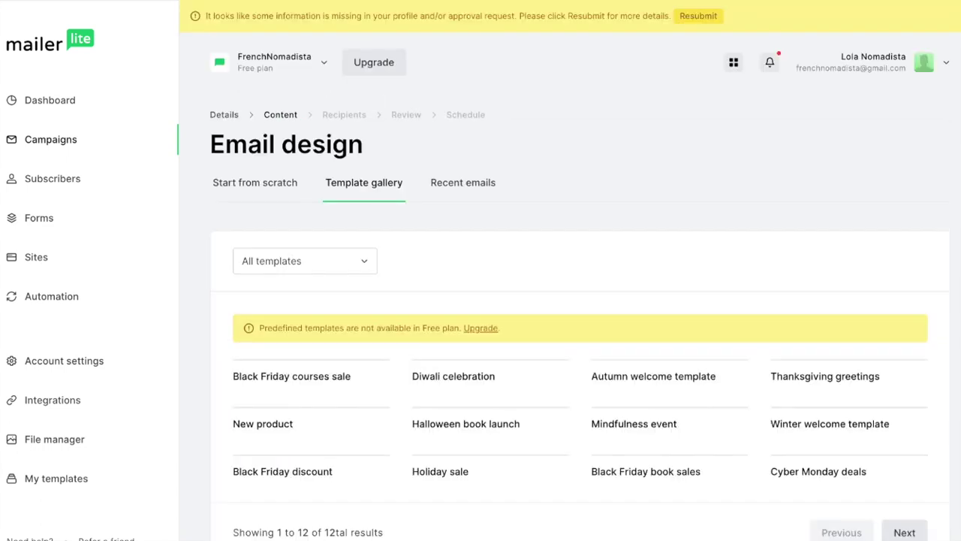
scroll(372, 112, down, 3)
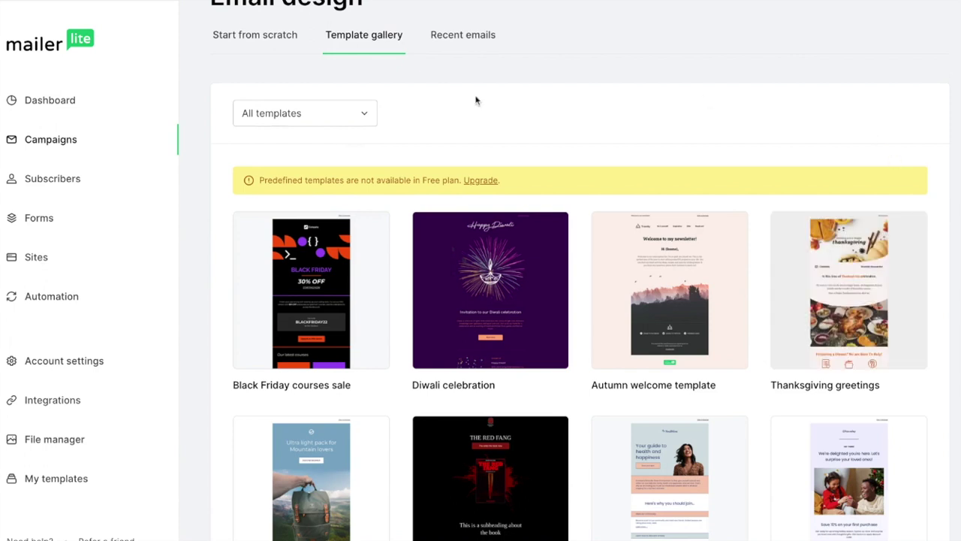
scroll(476, 98, up, 1)
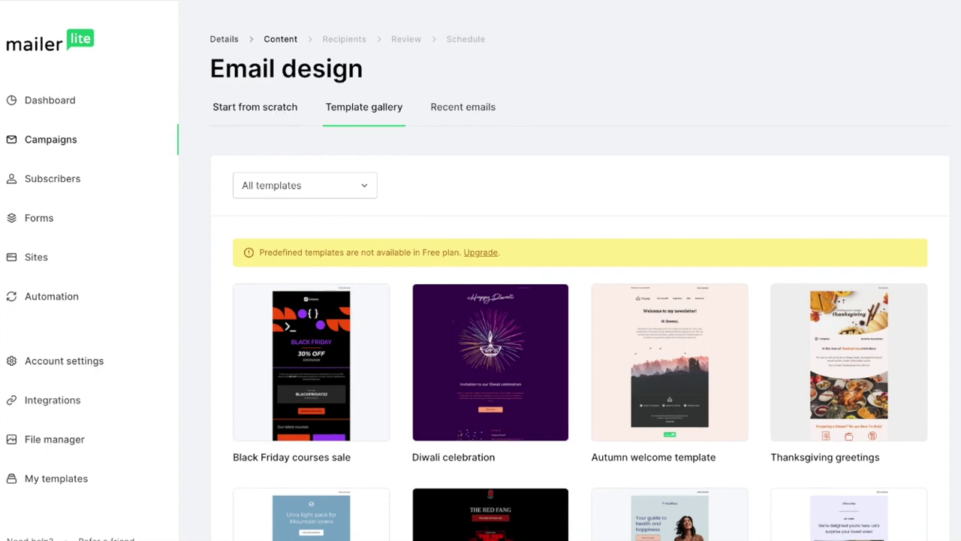
click(254, 107)
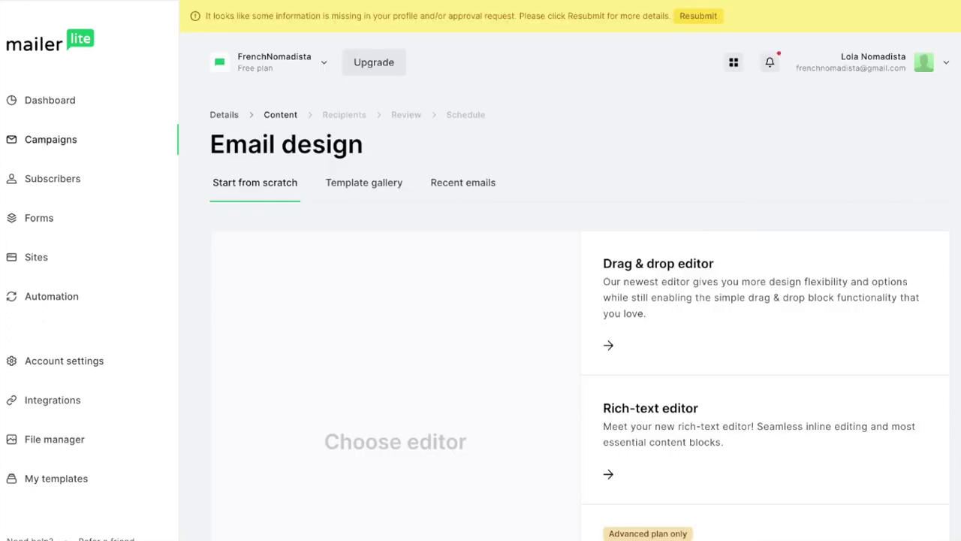
Compare the drag & drop, rich-text and custom HTML editors, and open the email in the Rich-text editor.
scroll(597, 259, down, 2)
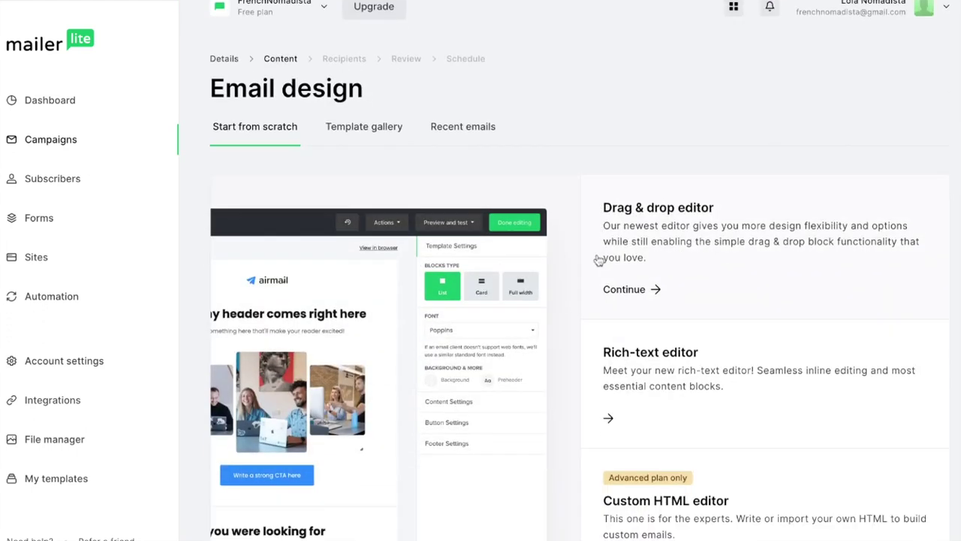
scroll(687, 217, down, 1)
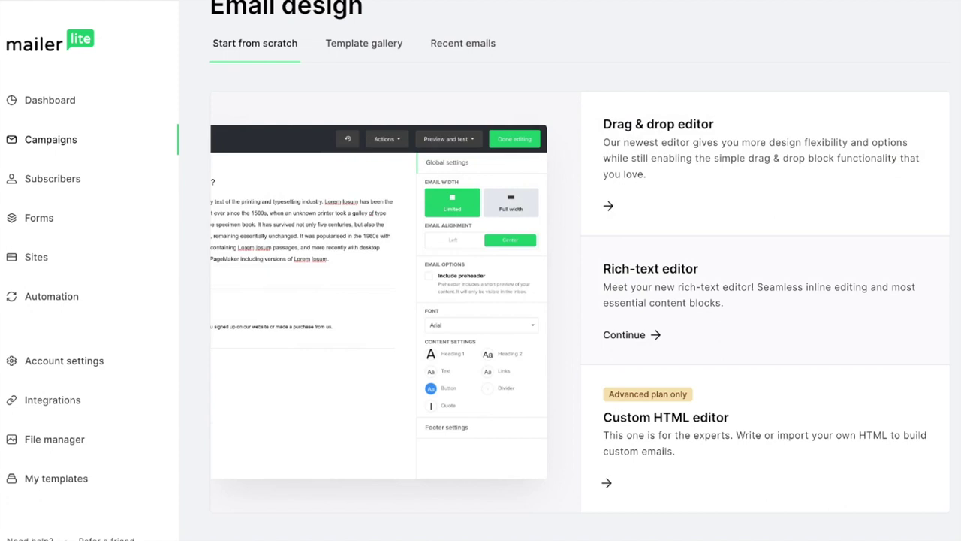
mouse_move(691, 438)
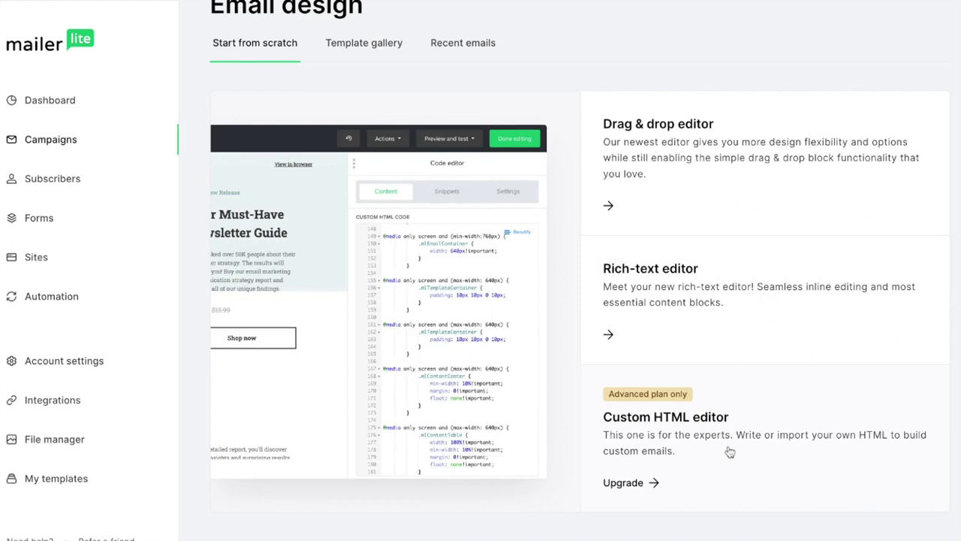
mouse_move(691, 187)
scroll(691, 187, up, 1)
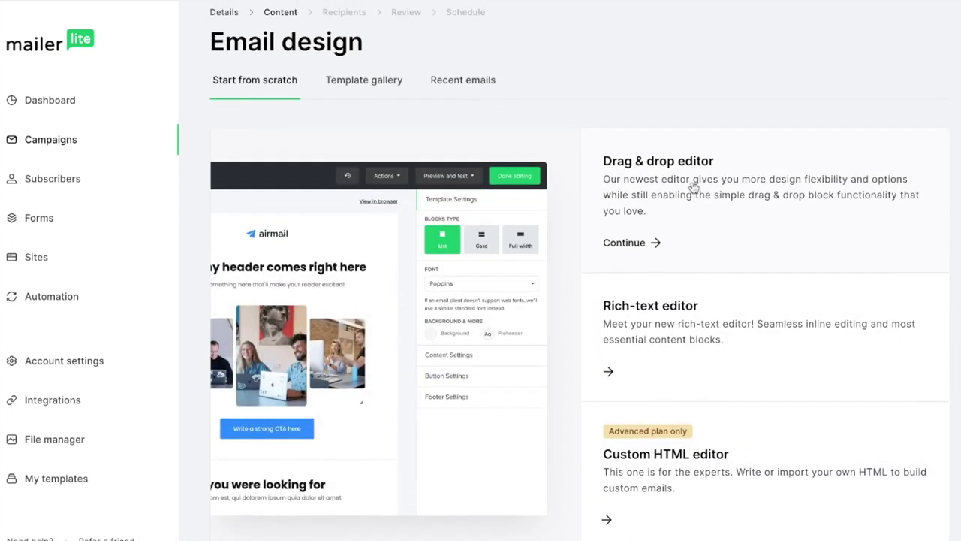
mouse_move(700, 326)
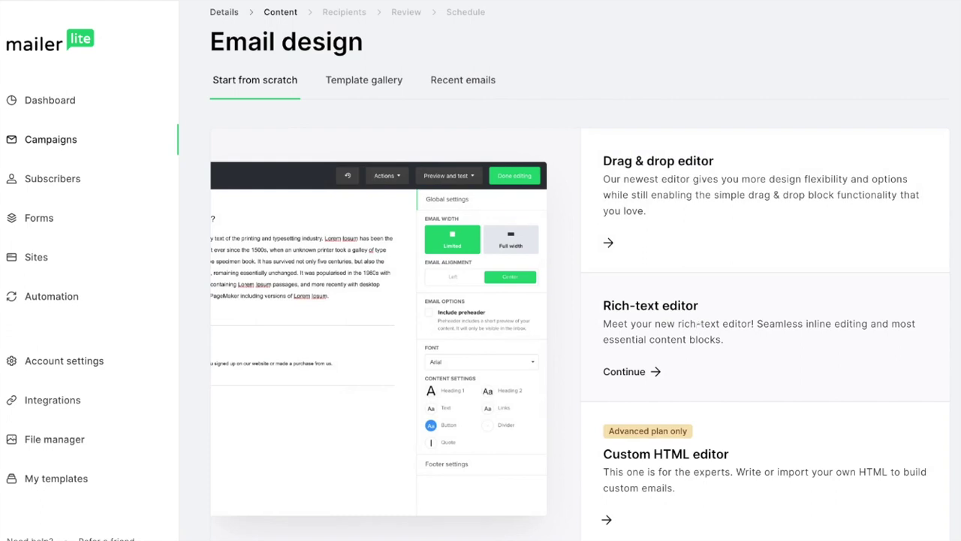
click(700, 326)
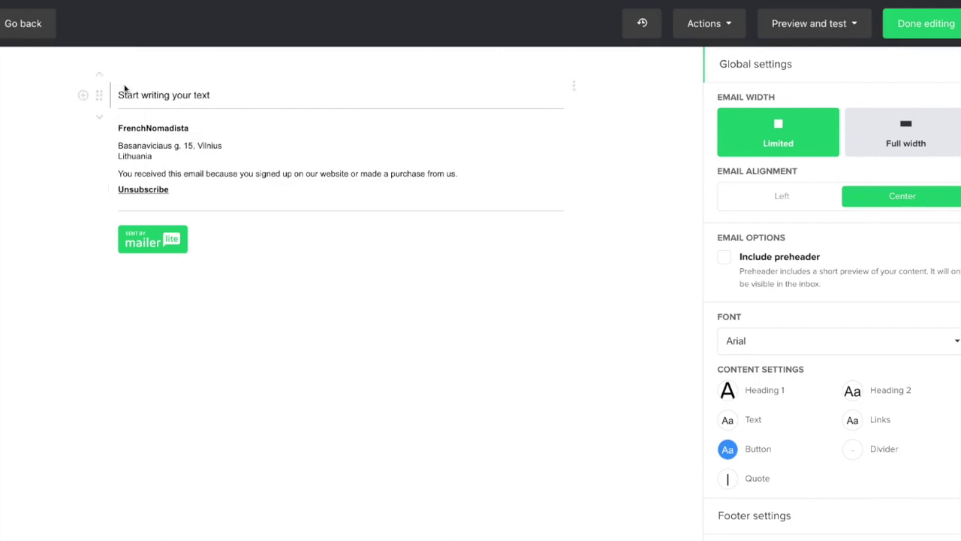
Add an image block to the email, move it above the text block and open its image settings.
click(83, 96)
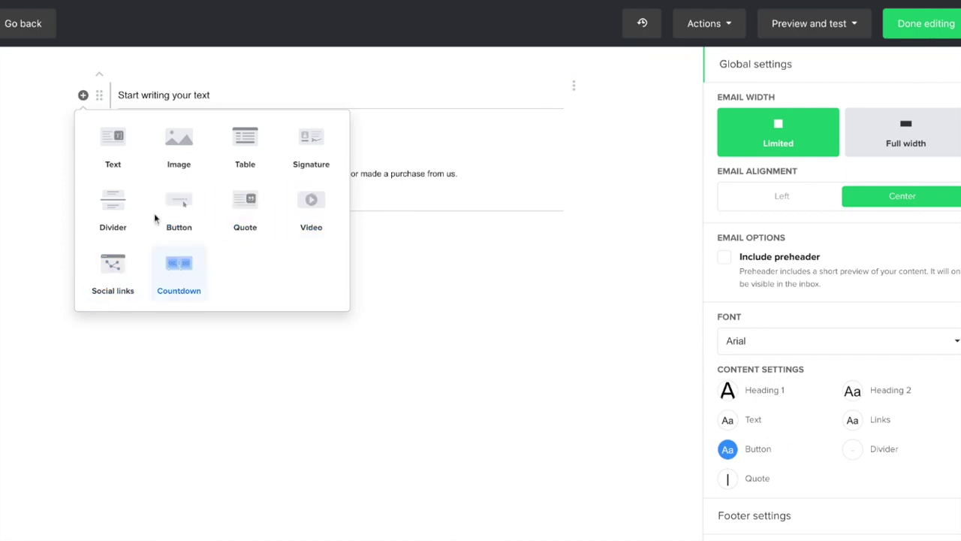
click(175, 144)
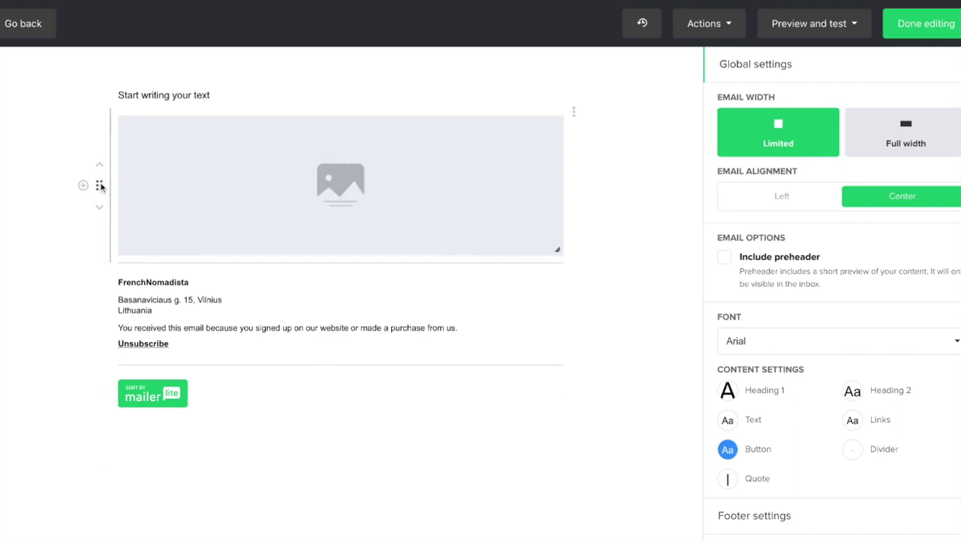
drag(100, 187, 101, 189)
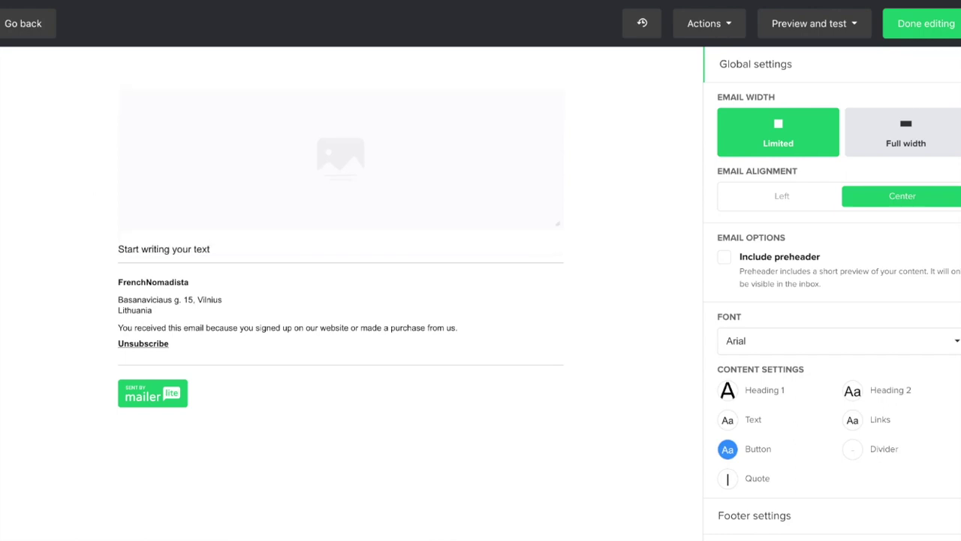
click(318, 136)
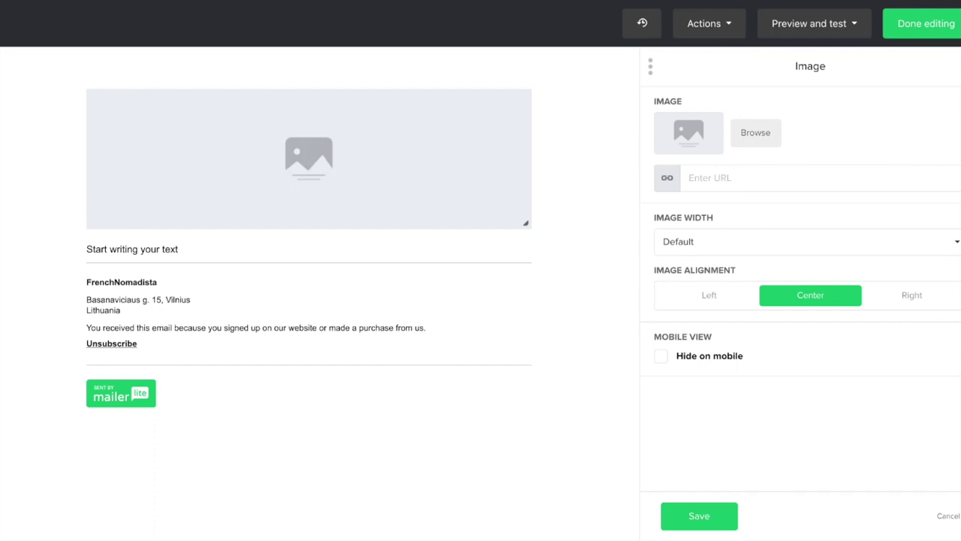
click(528, 224)
Replace the placeholder text below the image with "Bonjour".
double_click(169, 249)
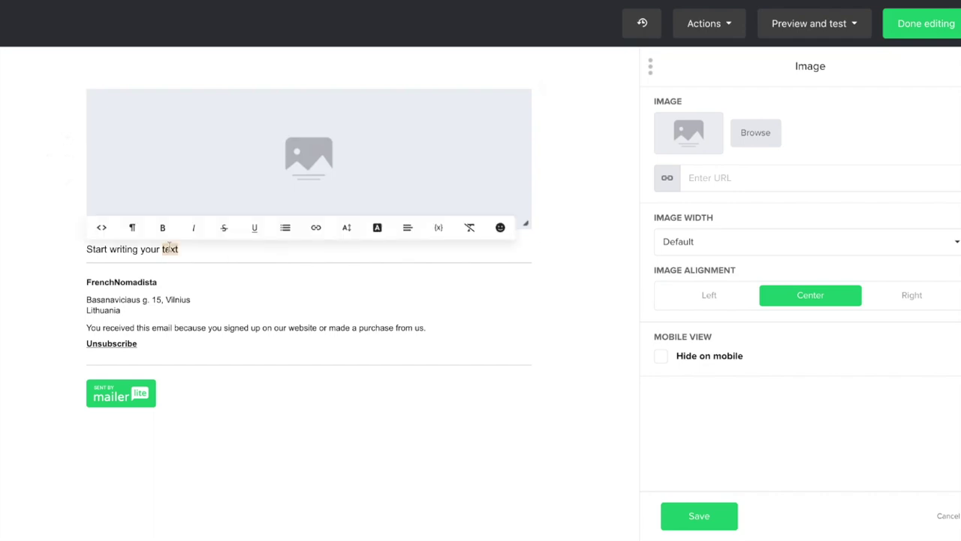
key(BackSpace)
key(BackSpace)
key(BackSpace)
drag(158, 249, 92, 249)
key(BackSpace)
key(BackSpace)
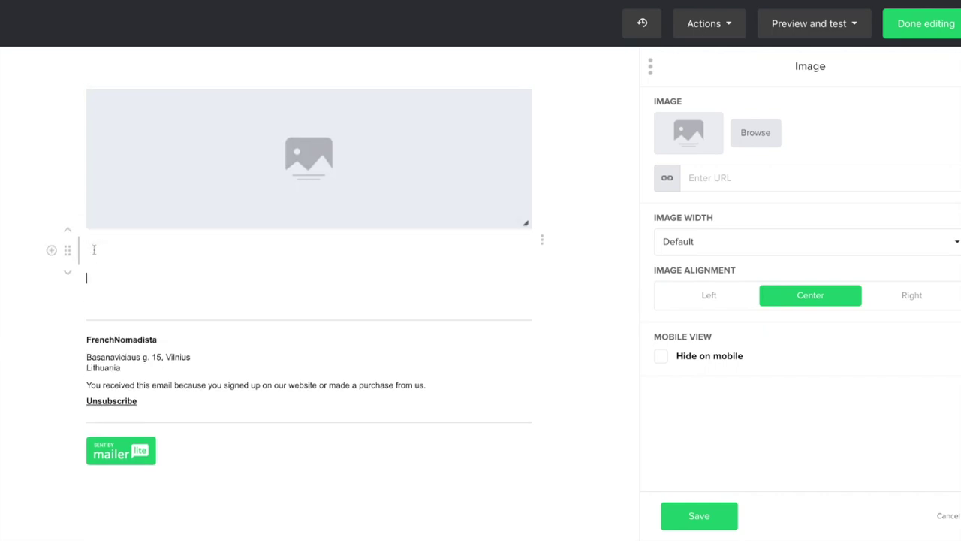
text(Bonjour)
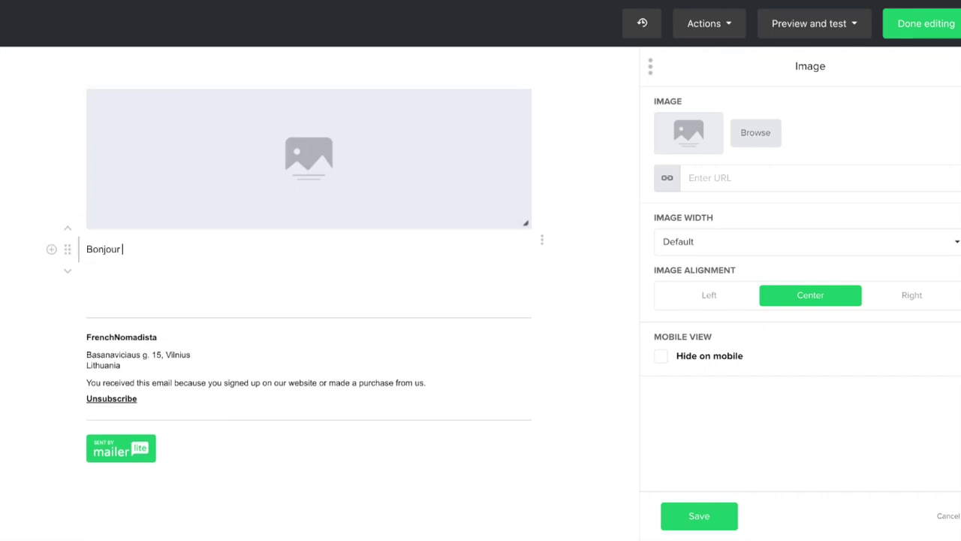
Insert the Name variable after "Bonjour" in the text block.
click(130, 251)
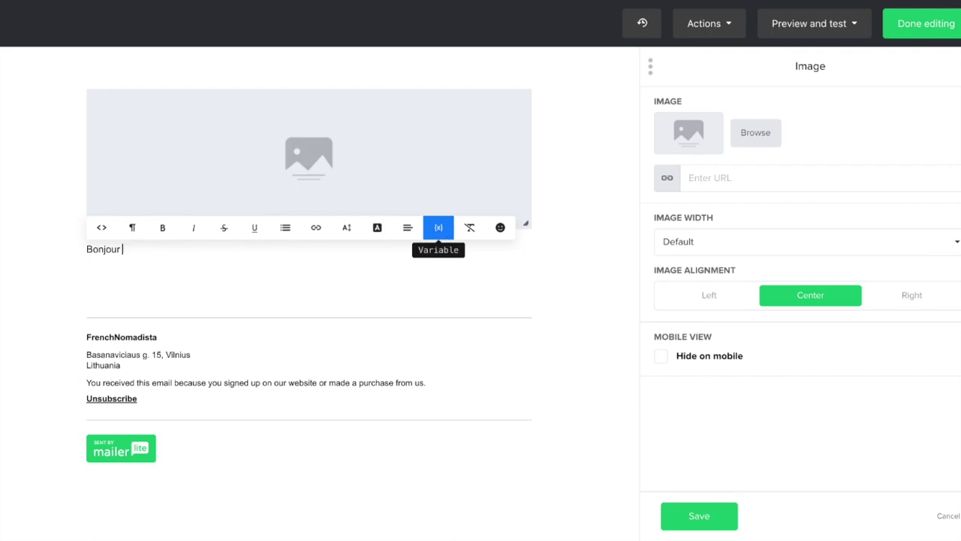
click(439, 227)
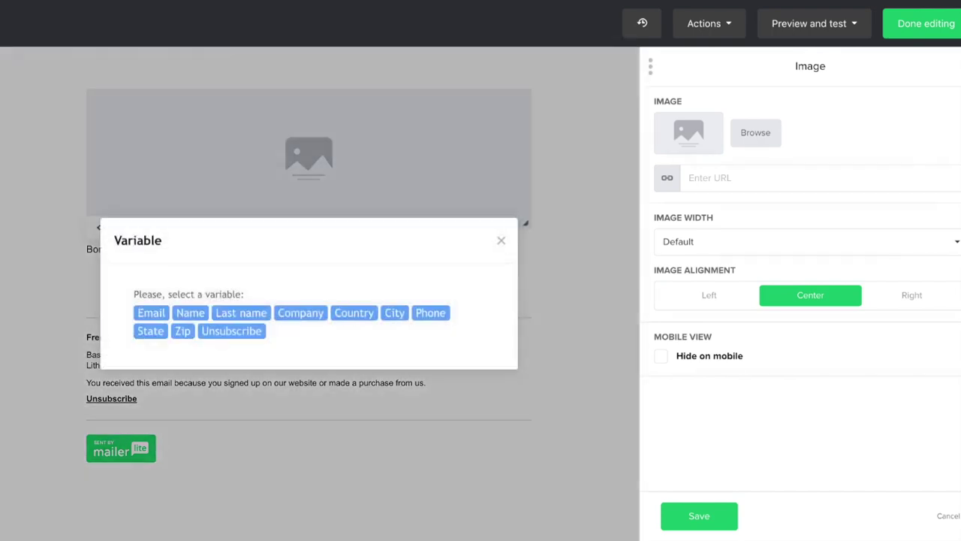
click(202, 316)
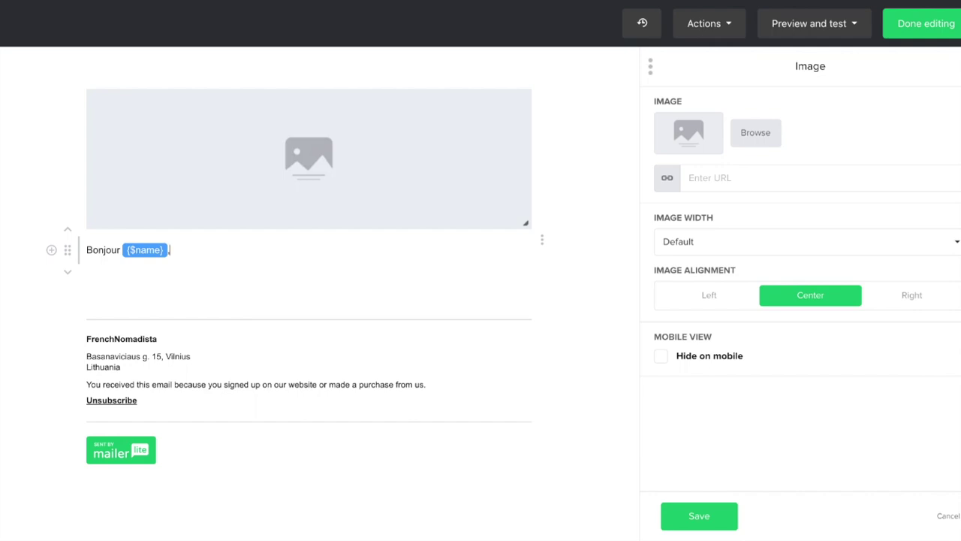
Add an empty line below the "Bonjour" greeting with the Name variable.
click(146, 250)
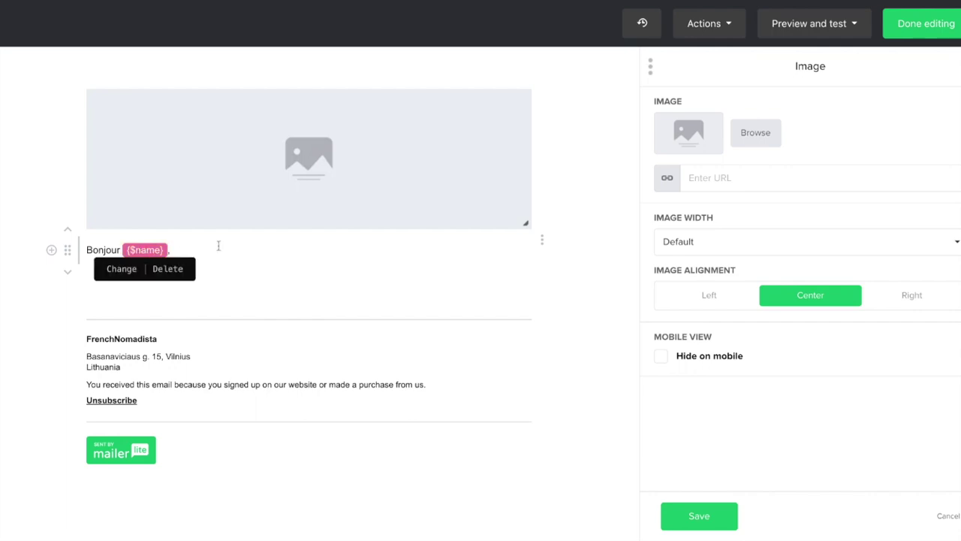
key(Return)
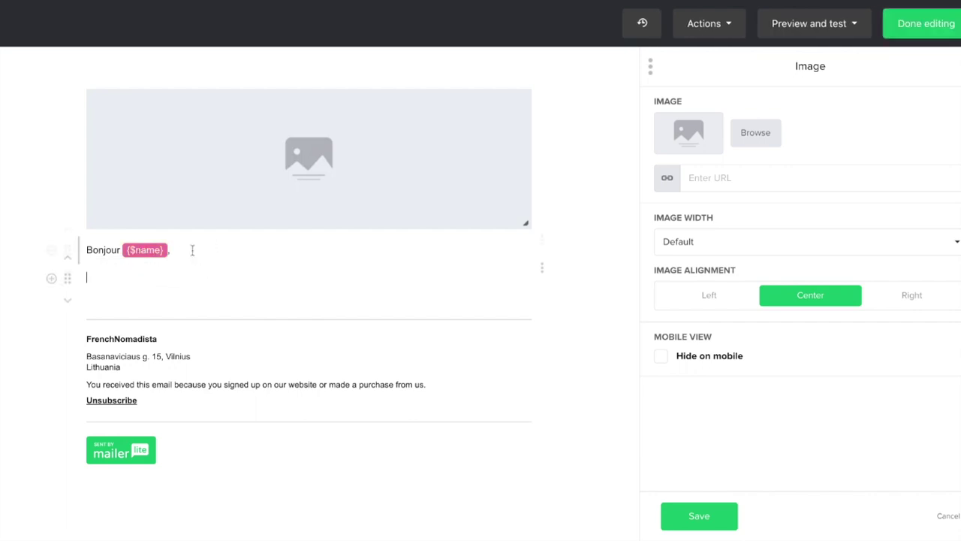
key(BackSpace)
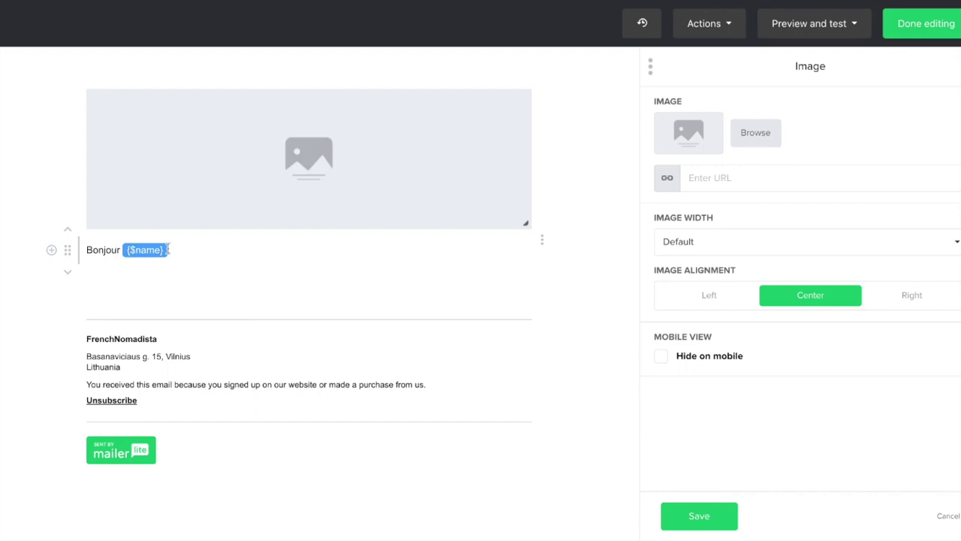
double_click(101, 252)
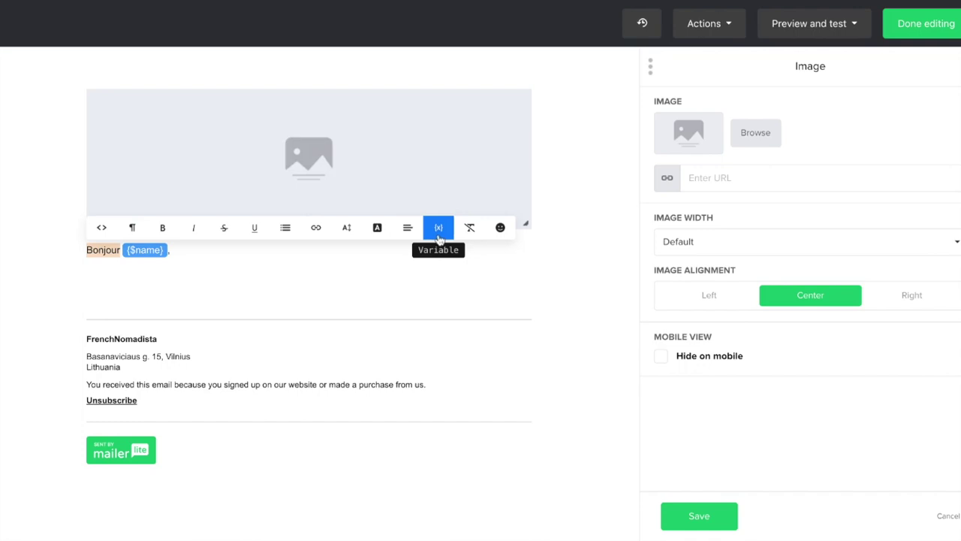
click(268, 253)
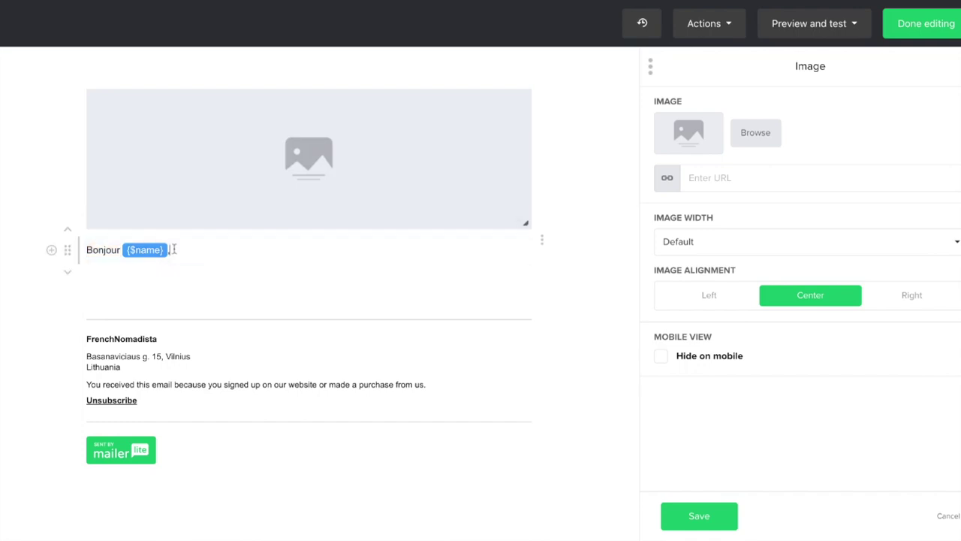
key(Return)
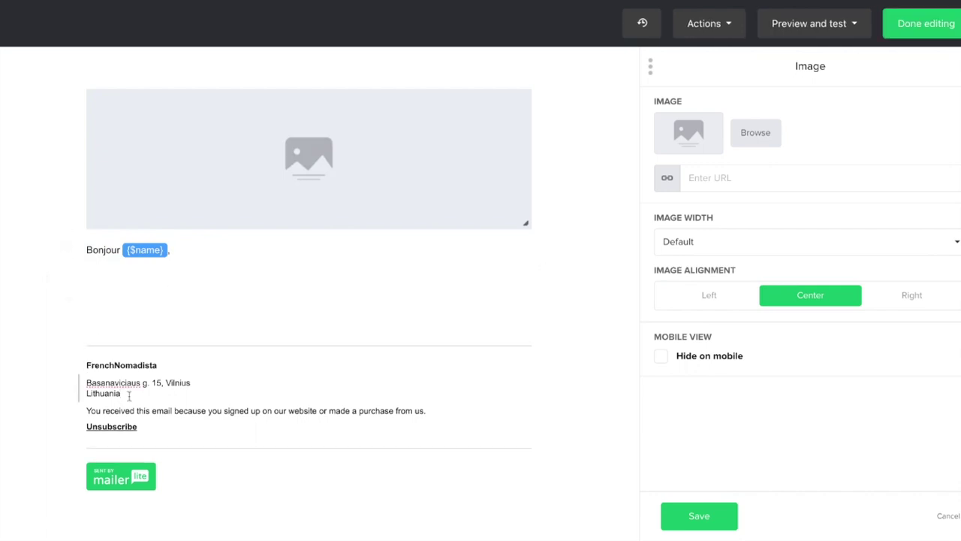
Delete the postal address lines from the email's footer, keeping the company name above them.
triple_click(128, 395)
key(BackSpace)
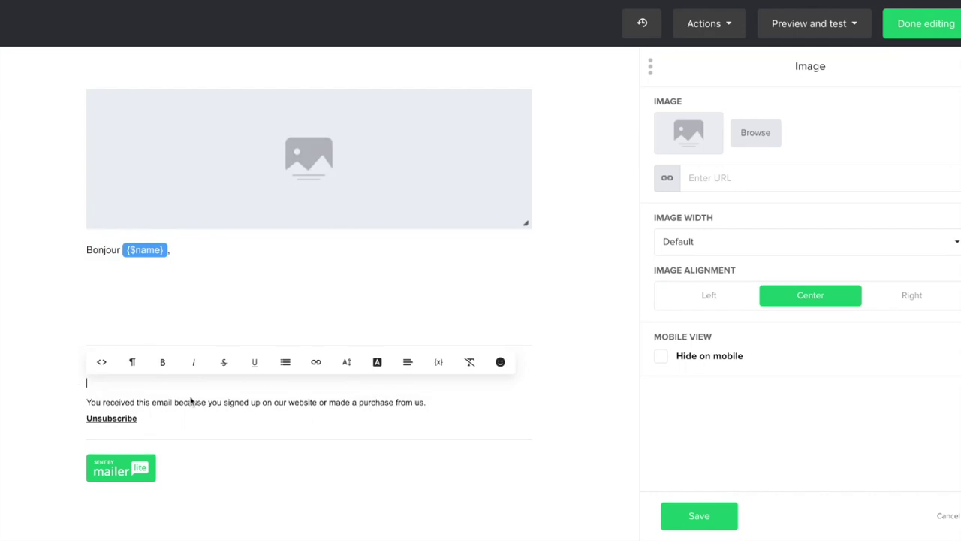
text(FrenchNomadista)
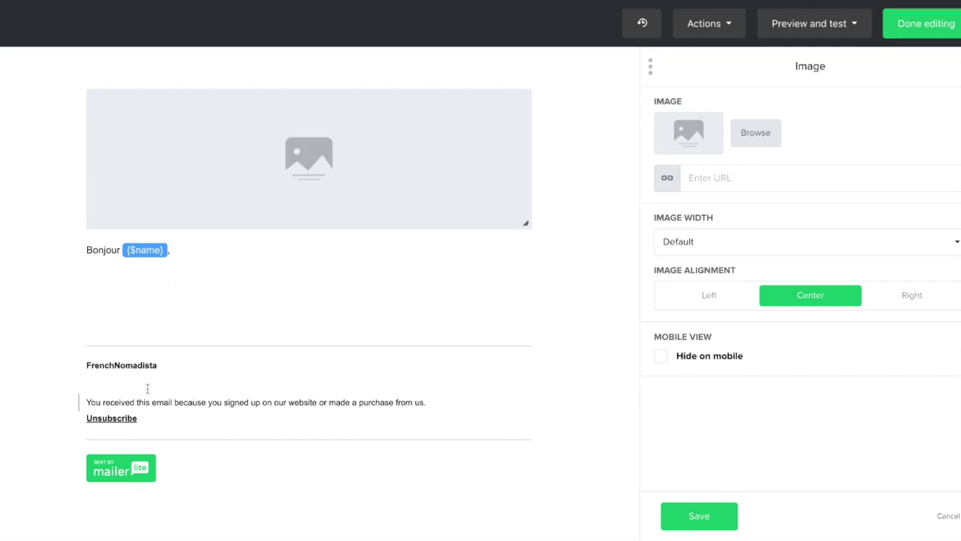
Change the footer's unsubscribe link text to "Désinscription".
click(128, 422)
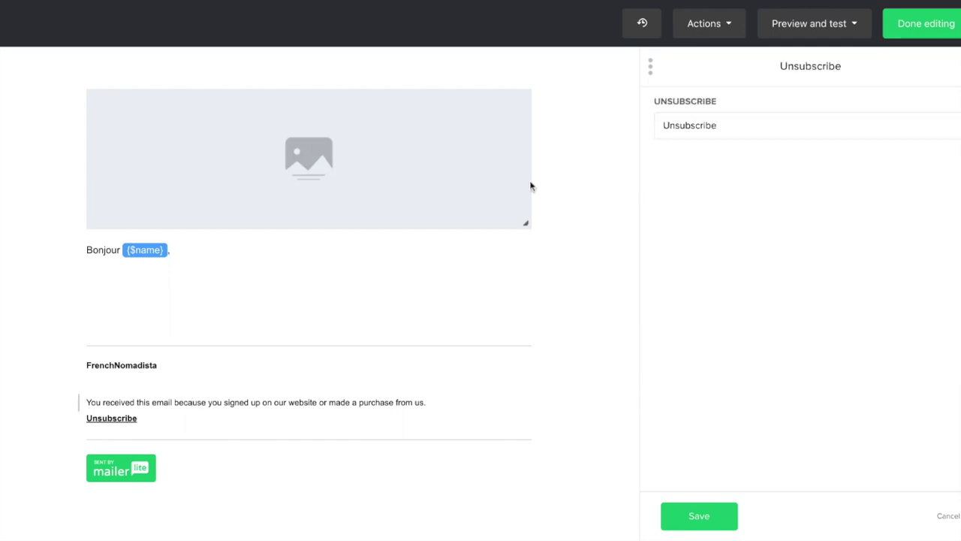
drag(727, 126, 637, 128)
text(Désa)
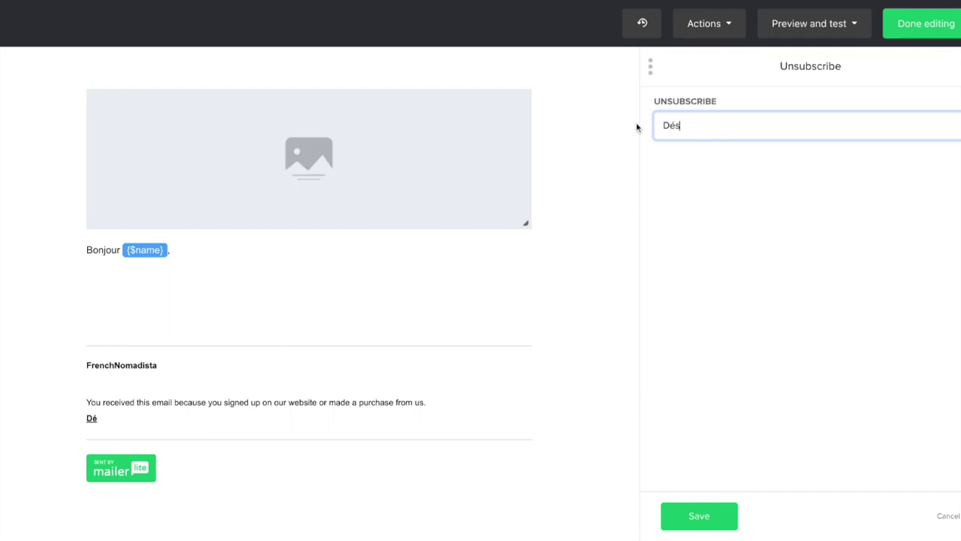
key(BackSpace)
text(inscription)
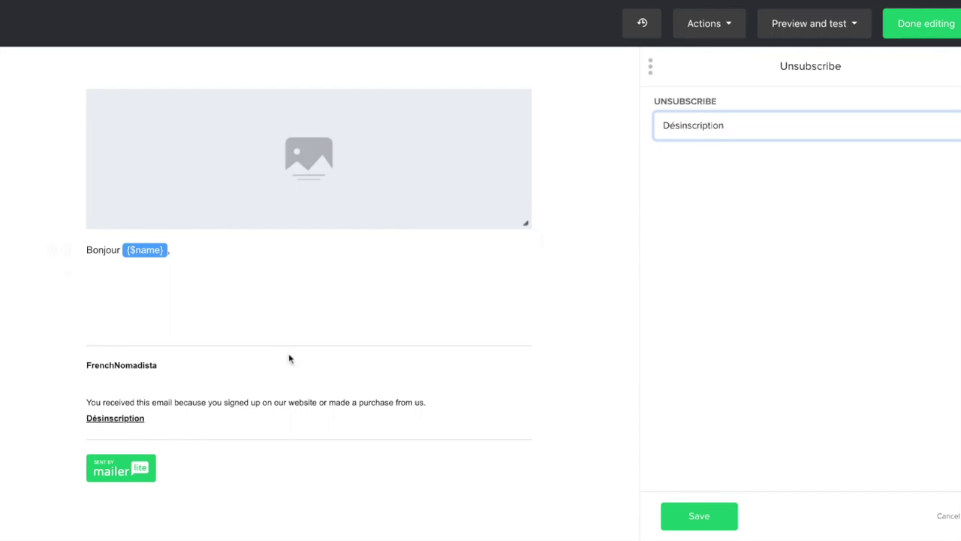
click(150, 368)
double_click(142, 365)
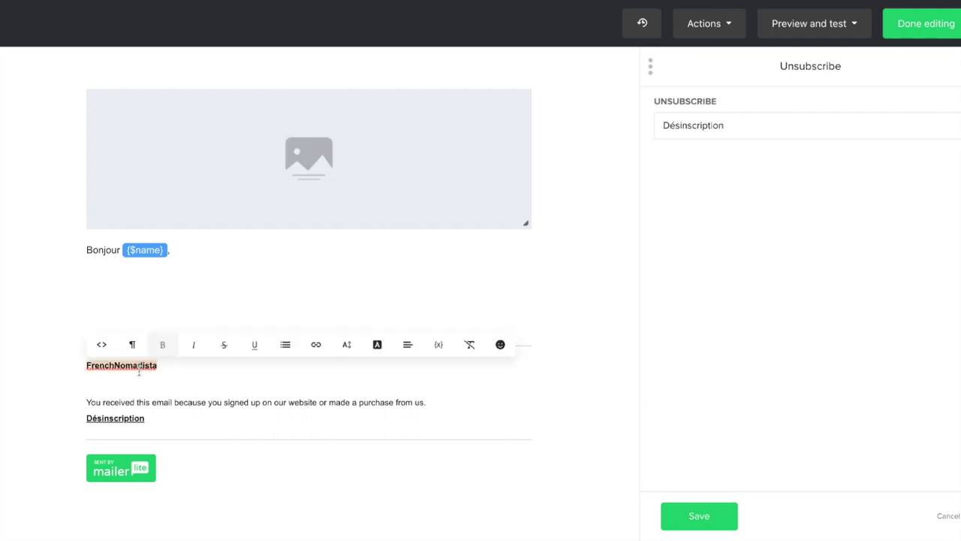
click(141, 385)
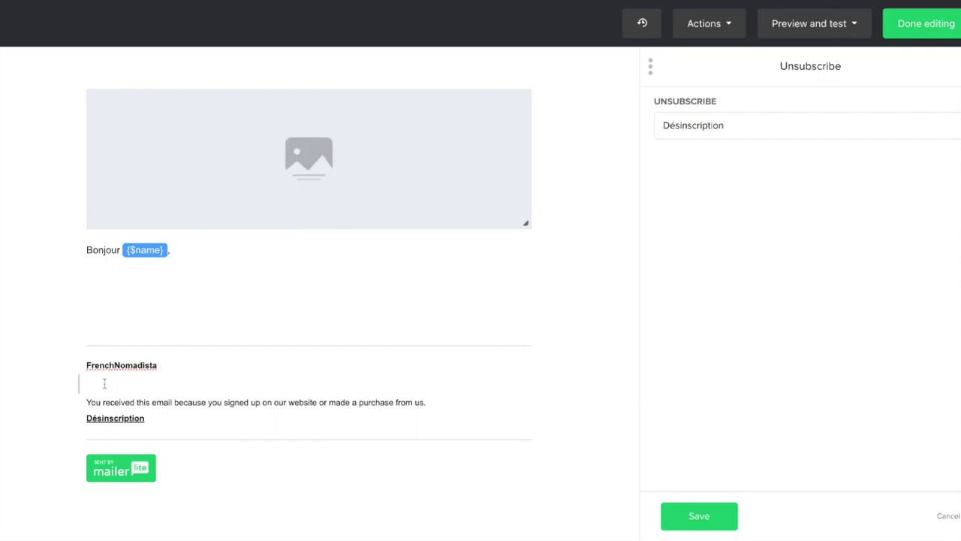
Add a Social links block just above the email's footer and open its content settings.
click(51, 334)
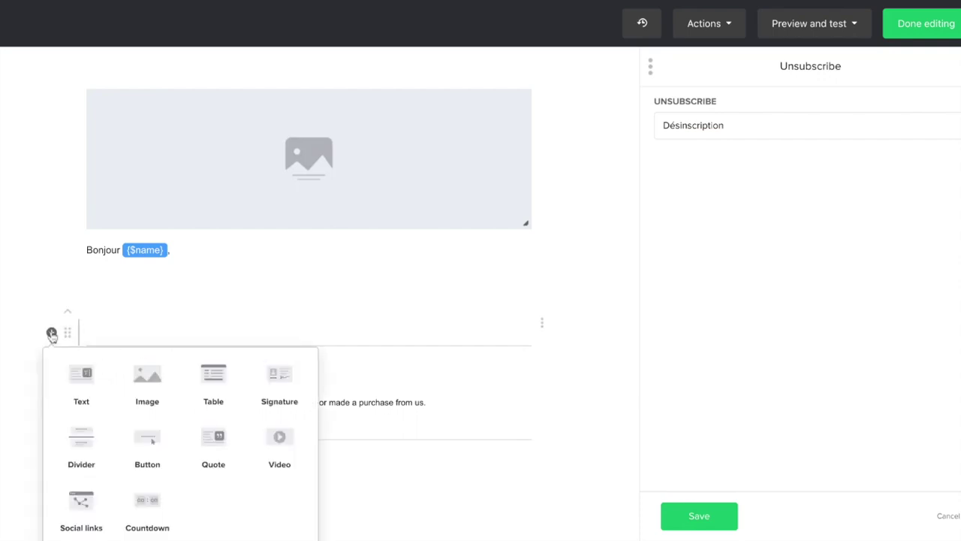
click(82, 497)
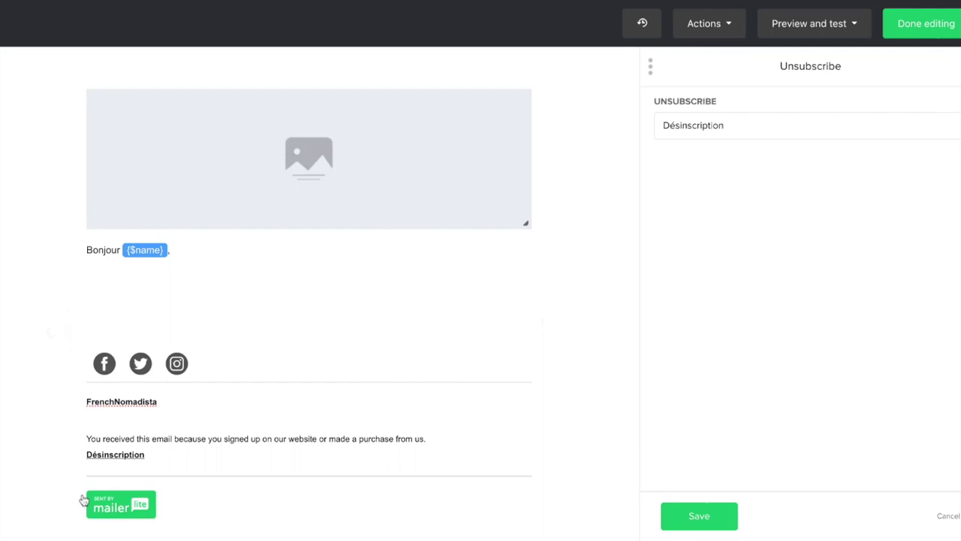
click(104, 366)
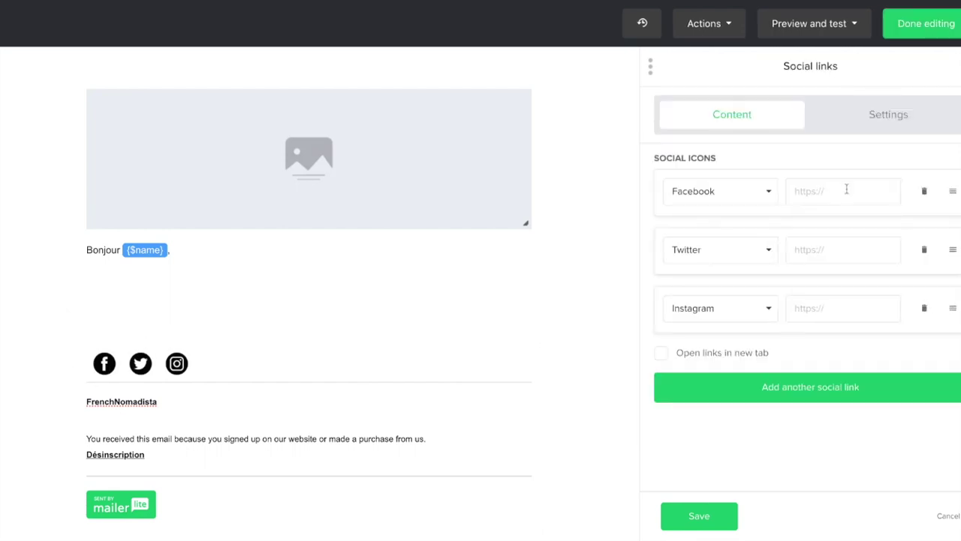
click(846, 185)
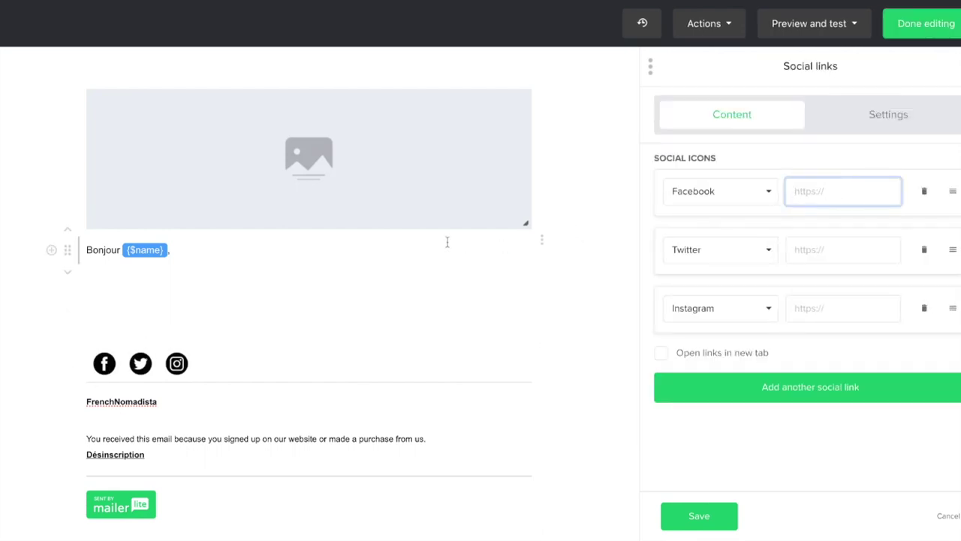
click(197, 292)
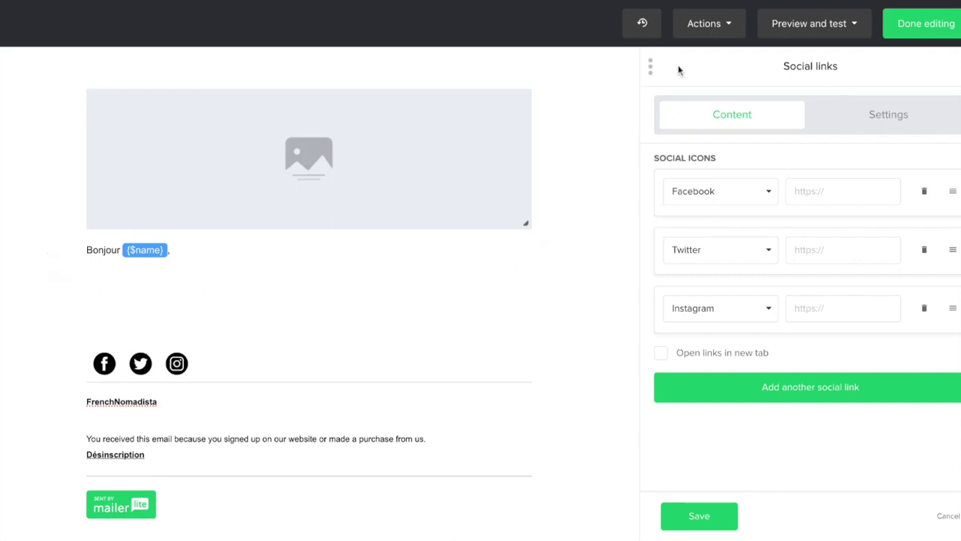
Check the preview and test options, save the social links block and finish editing the email.
click(853, 33)
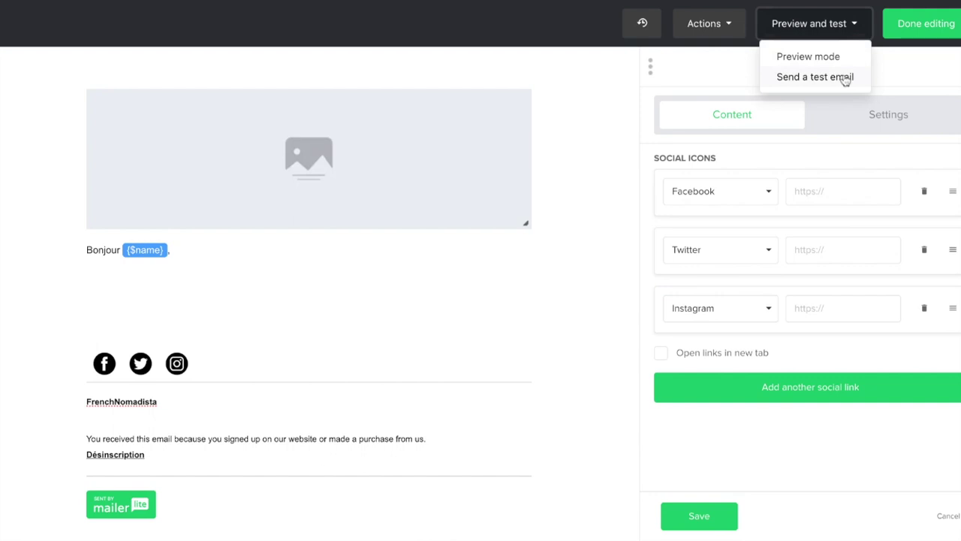
click(854, 28)
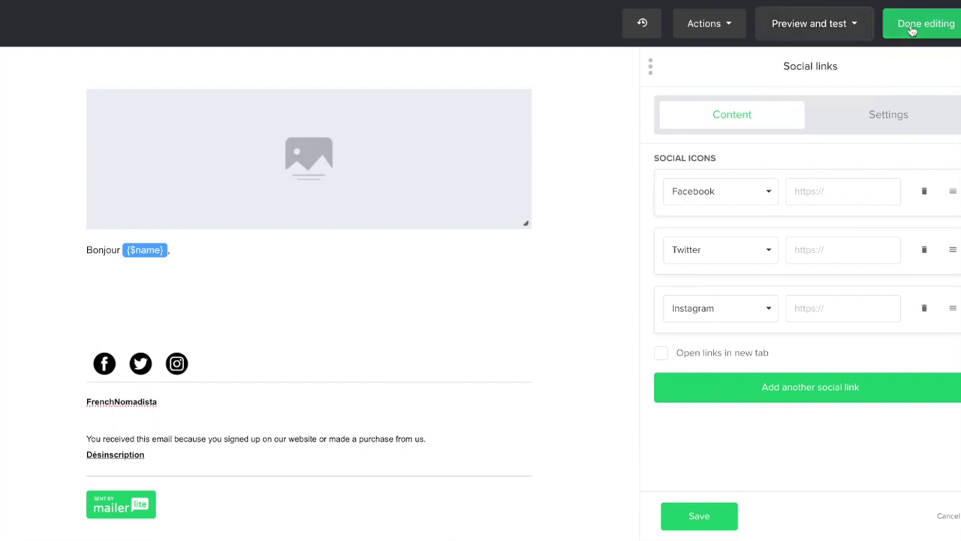
click(699, 516)
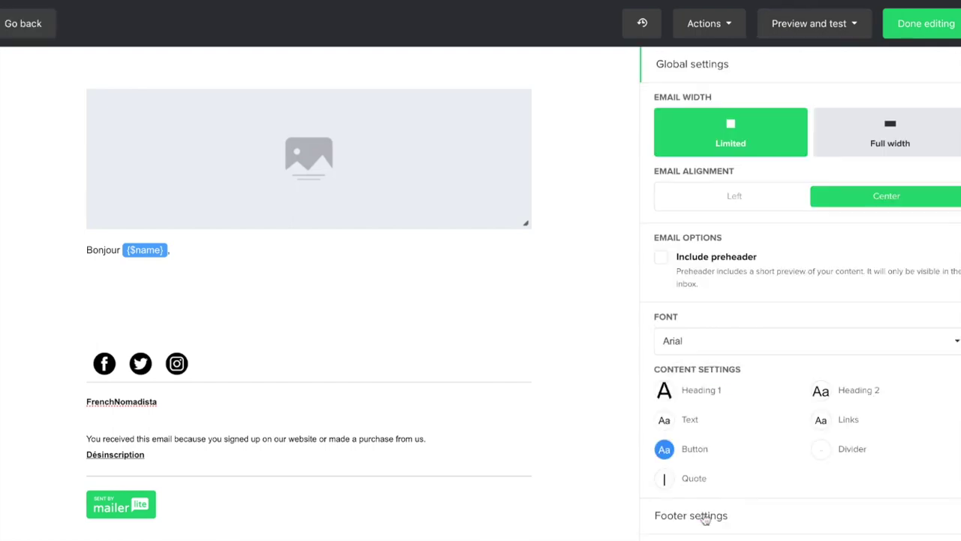
click(930, 23)
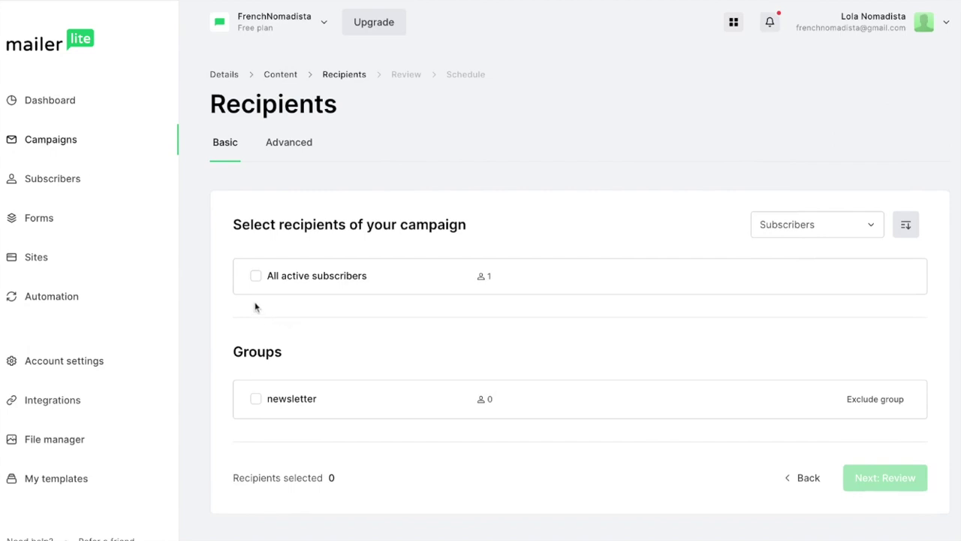
Select all active subscribers as the campaign's recipients and review the campaign summary through to the recipients section.
click(255, 276)
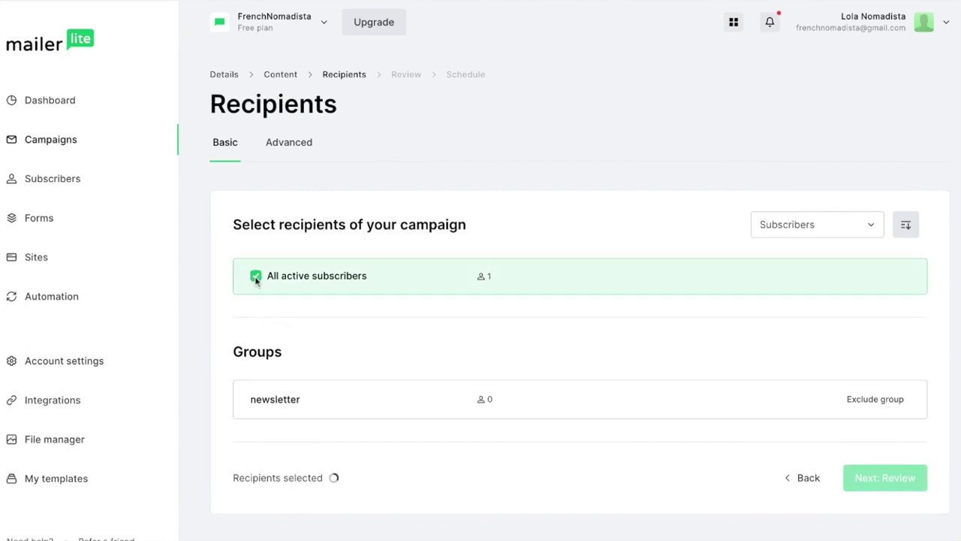
click(256, 276)
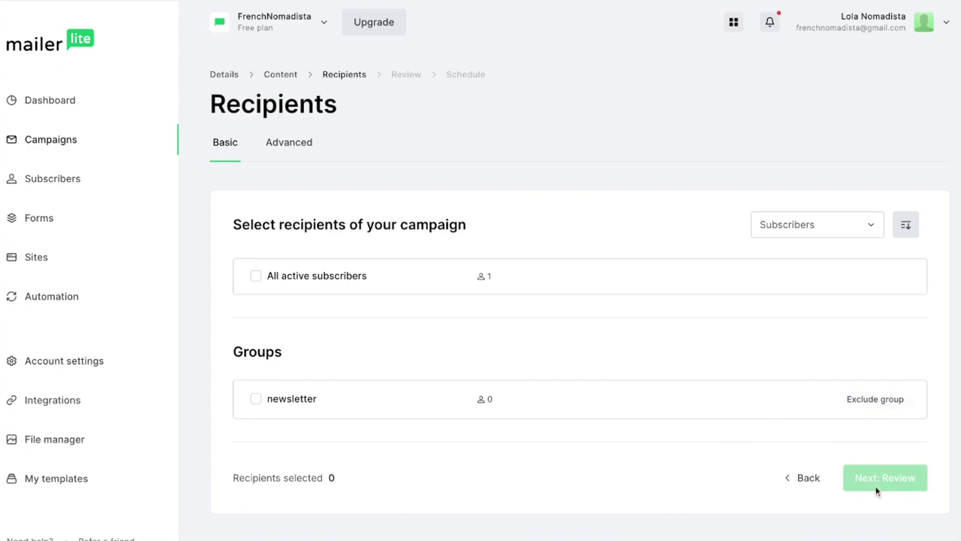
click(256, 276)
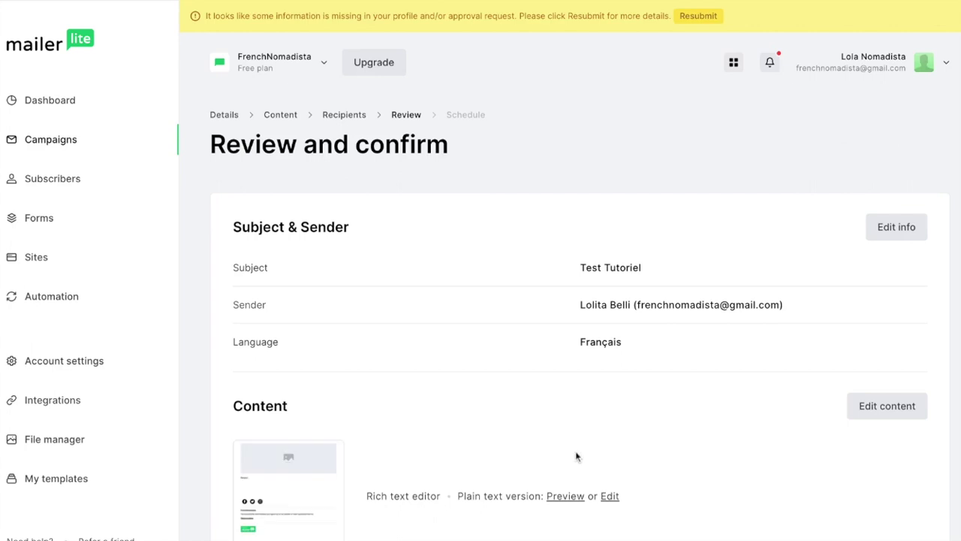
scroll(577, 456, down, 2)
scroll(576, 455, down, 3)
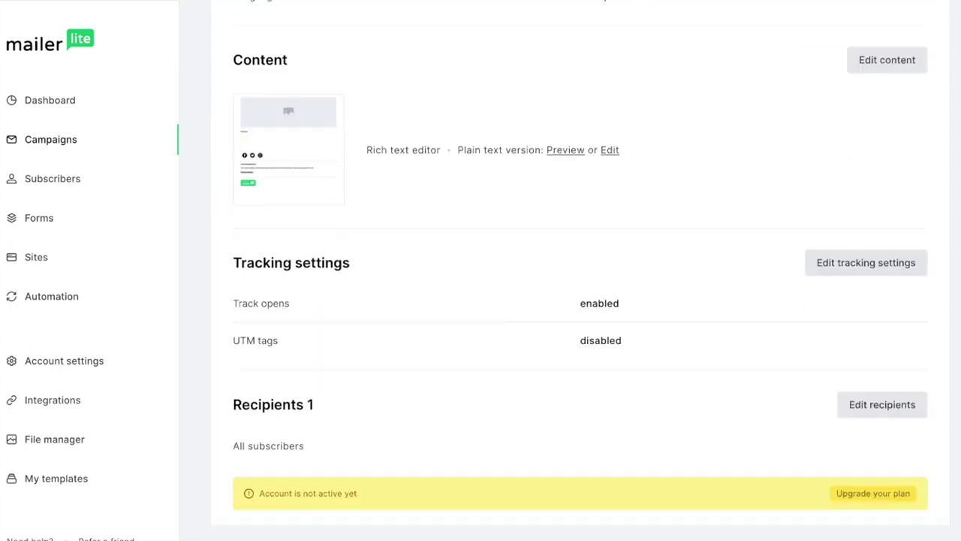
scroll(873, 477, down, 2)
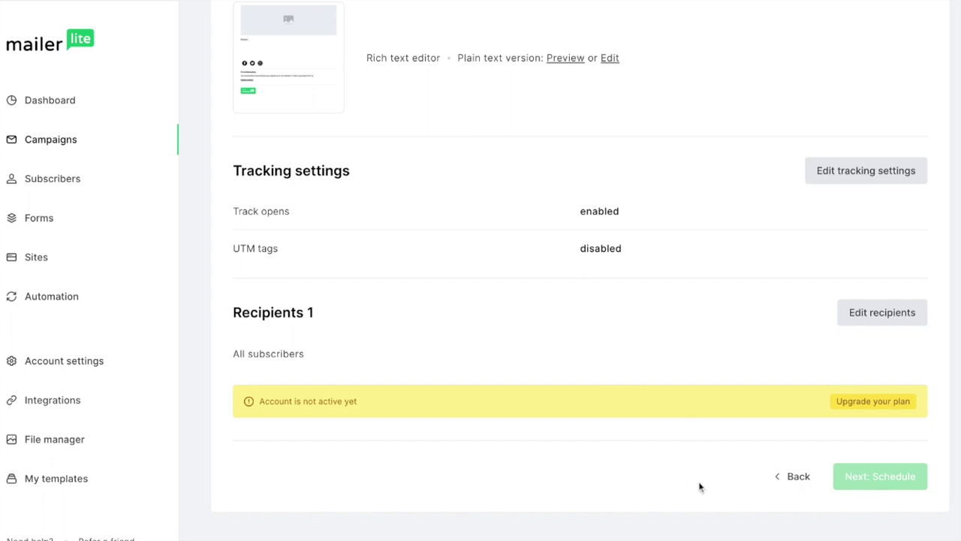
scroll(699, 485, up, 6)
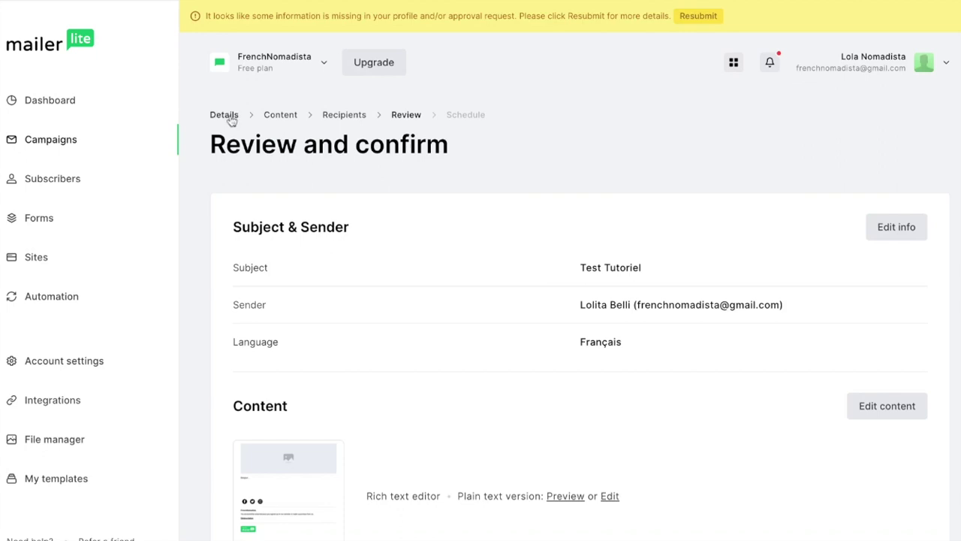
Create a new regular campaign named "Test 4" and continue to its details.
click(70, 145)
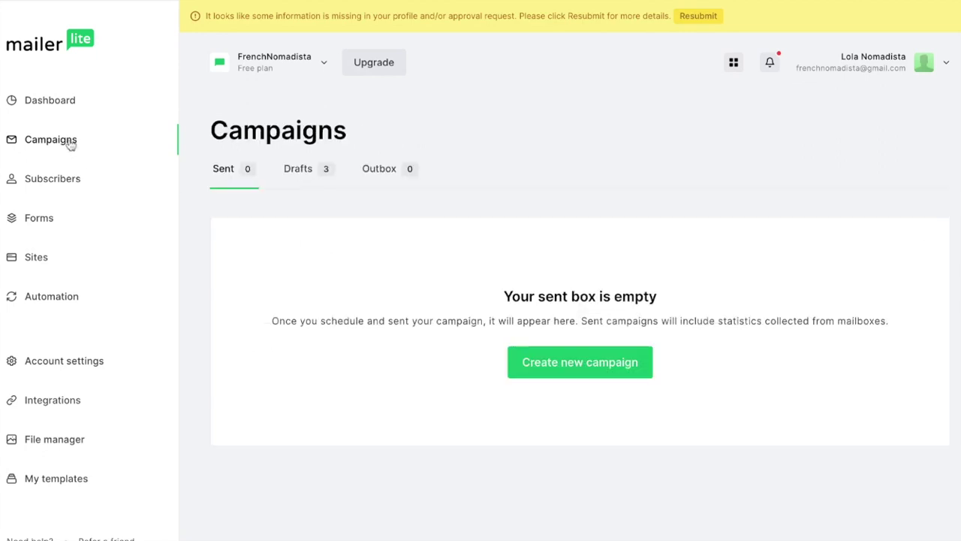
click(599, 373)
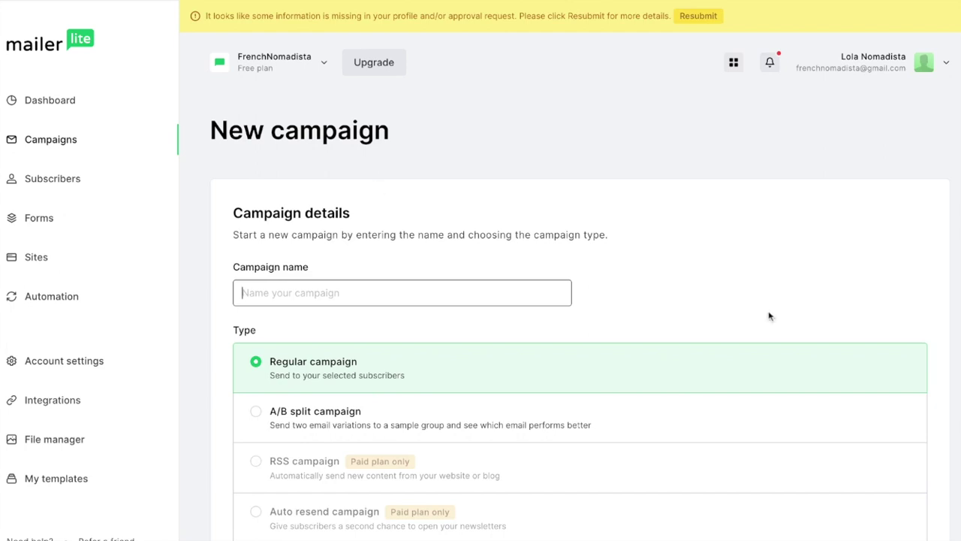
scroll(768, 315, down, 1)
text(Test 4)
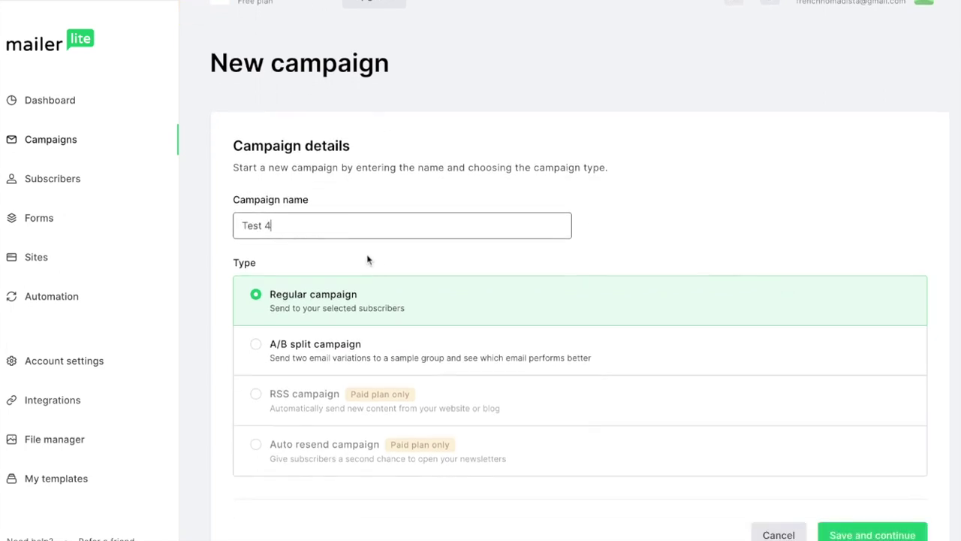
scroll(891, 456, down, 1)
click(875, 475)
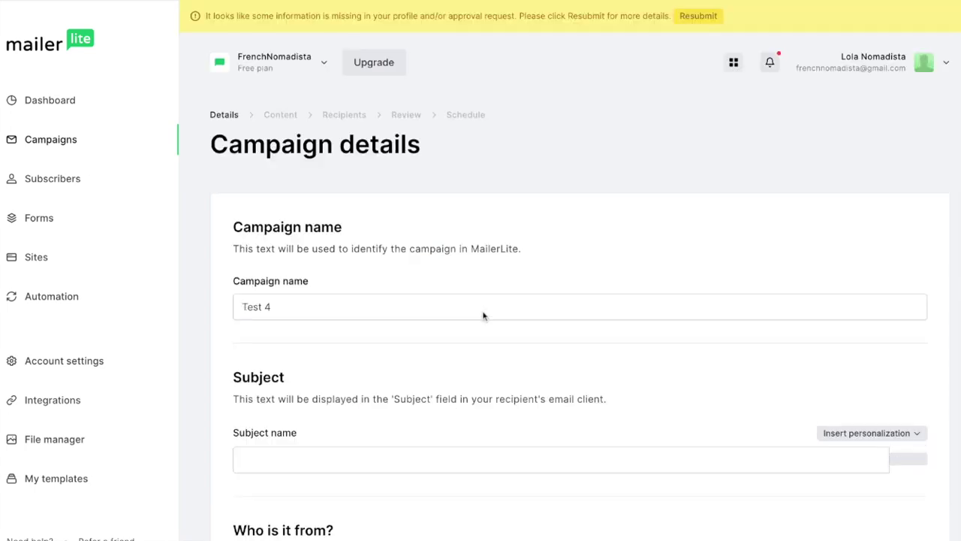
Enter "Test tutoriel" as the subject of the Test 4 campaign.
scroll(421, 373, down, 4)
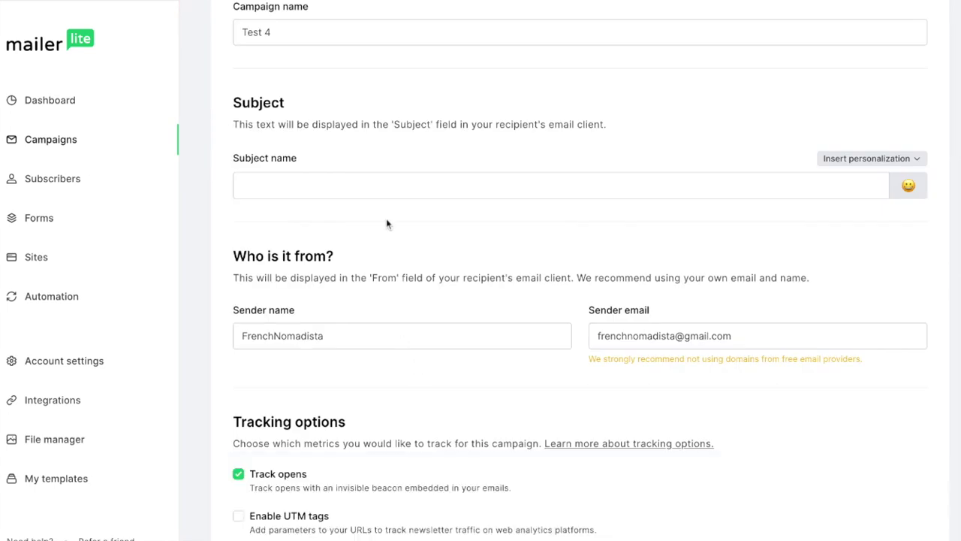
click(385, 191)
text(Test tutor)
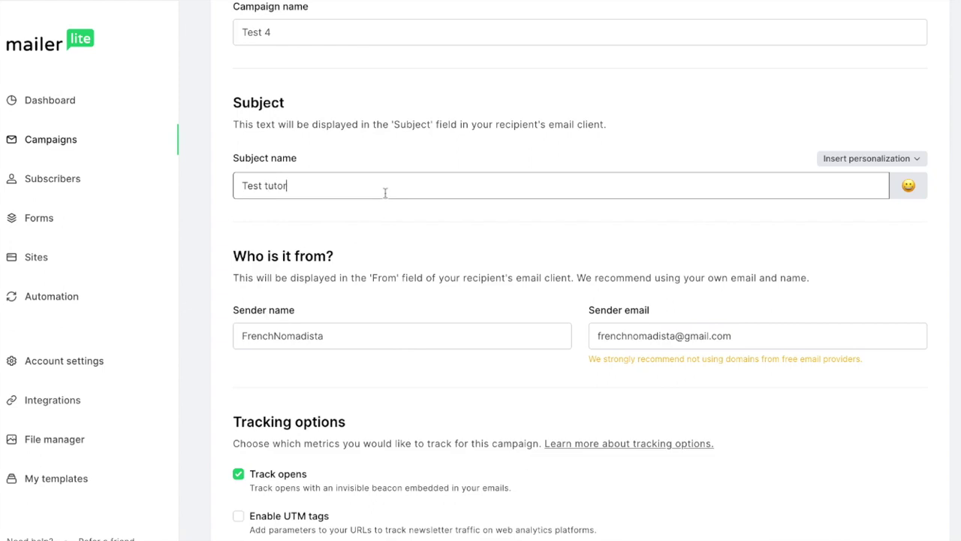
text(iel)
scroll(639, 402, down, 4)
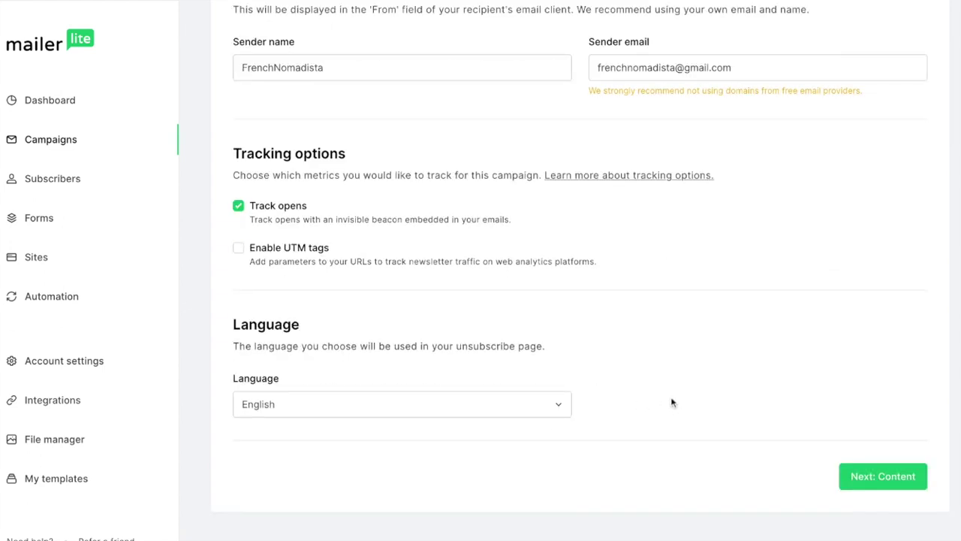
Set the unsubscribe page language to Français and start the campaign content in the Drag & drop editor.
click(522, 415)
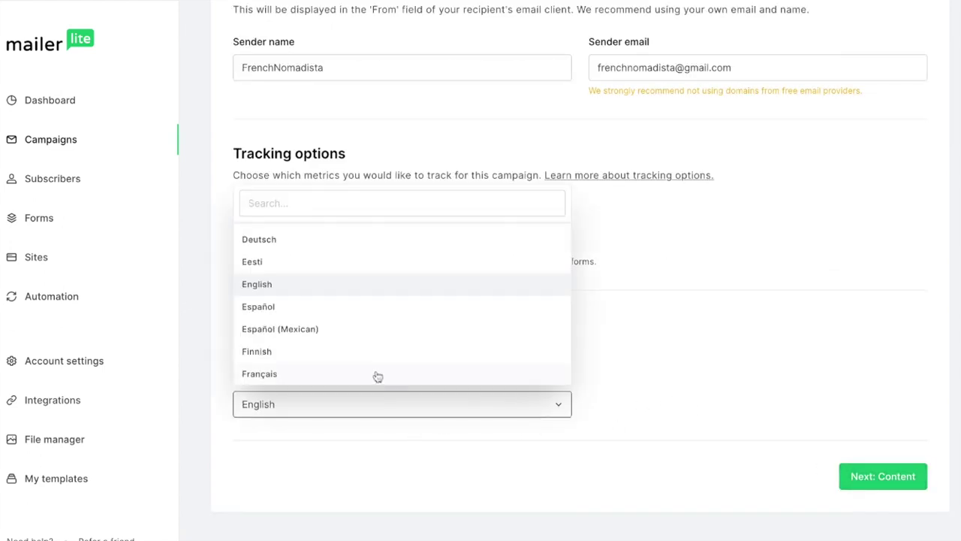
click(376, 374)
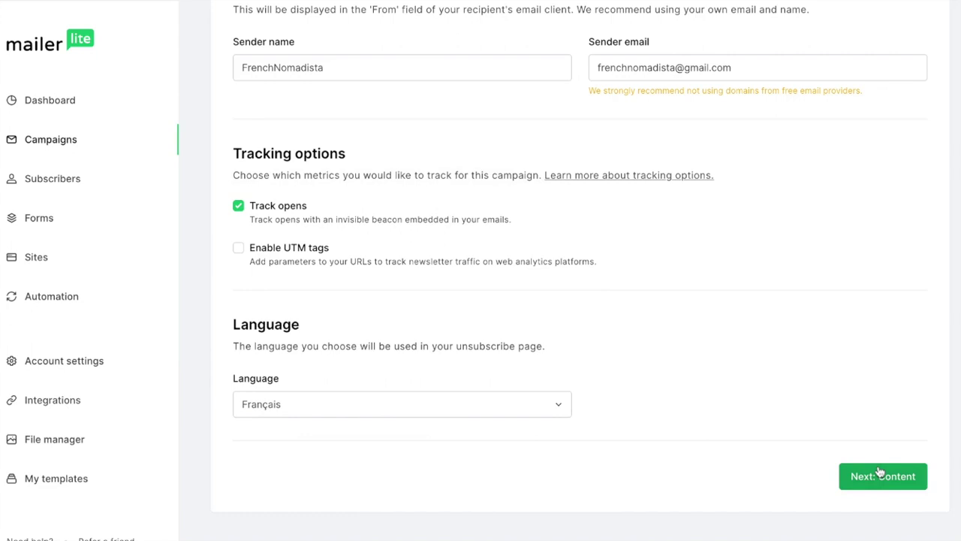
click(880, 473)
mouse_move(761, 302)
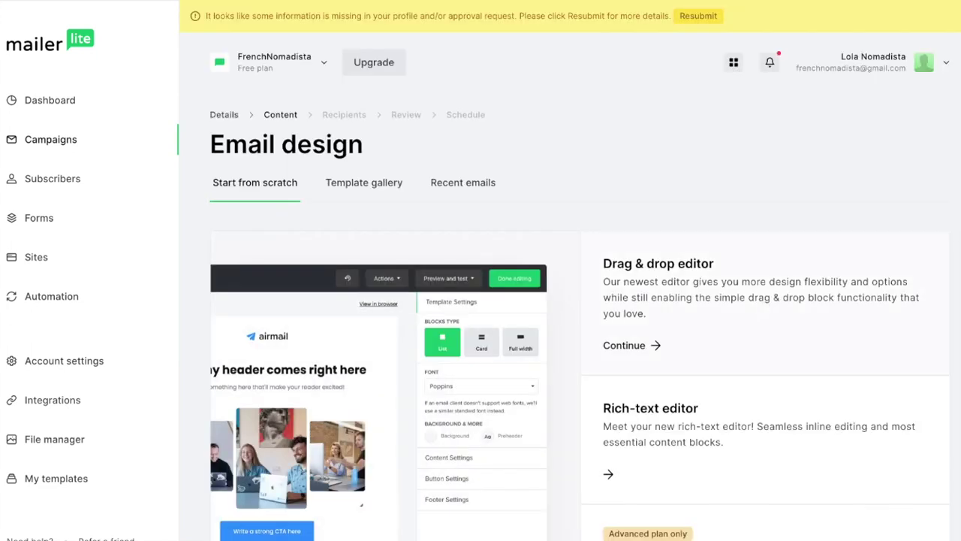
click(762, 302)
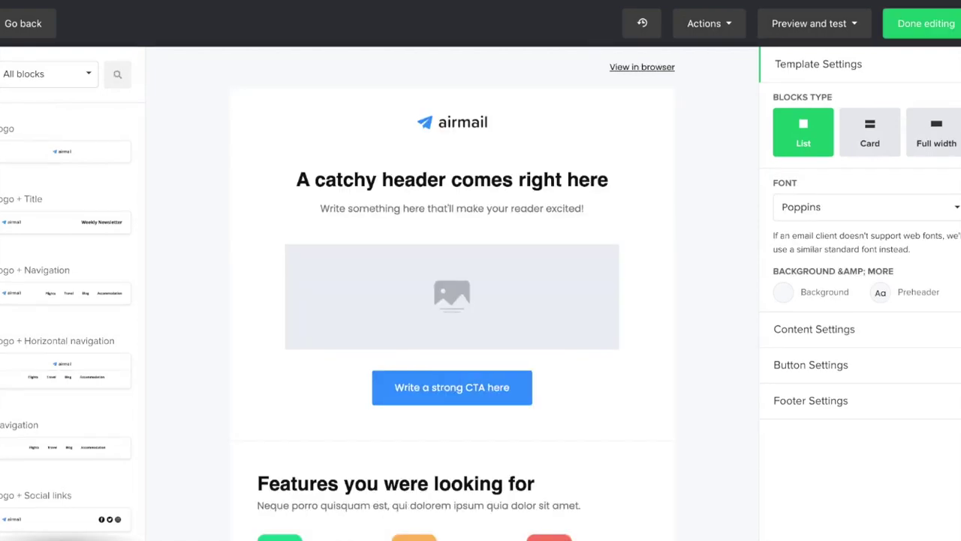
Delete the "A catchy header comes right here" title block and the airmail logo block from the email.
mouse_move(466, 115)
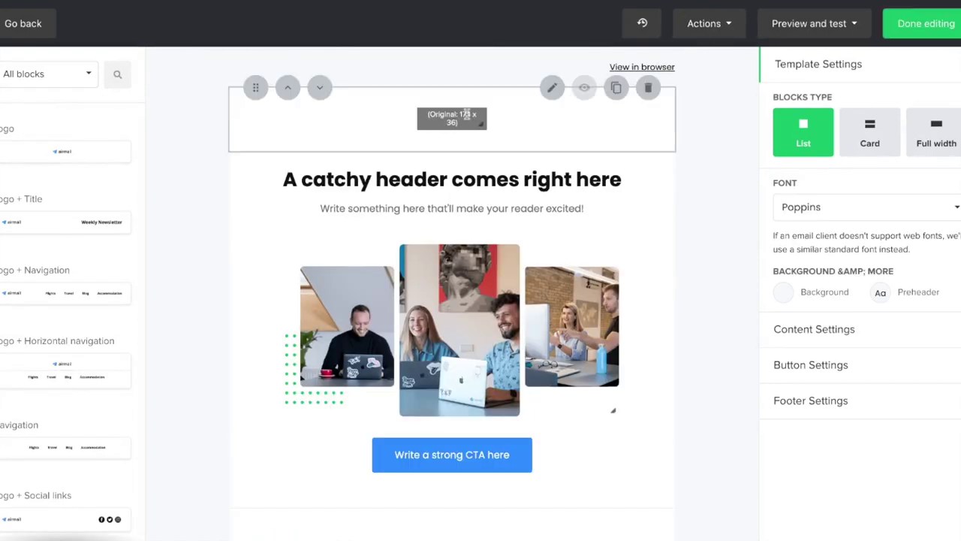
click(495, 130)
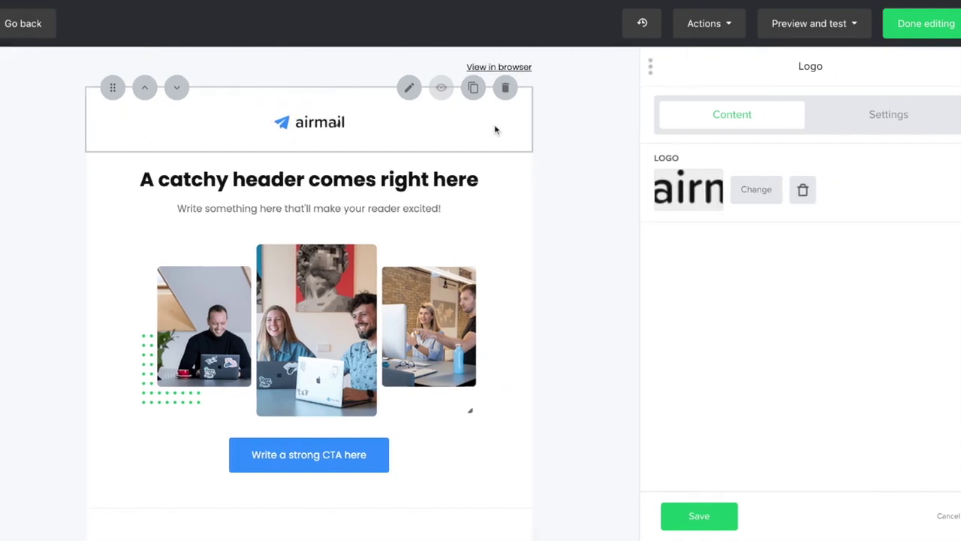
click(803, 190)
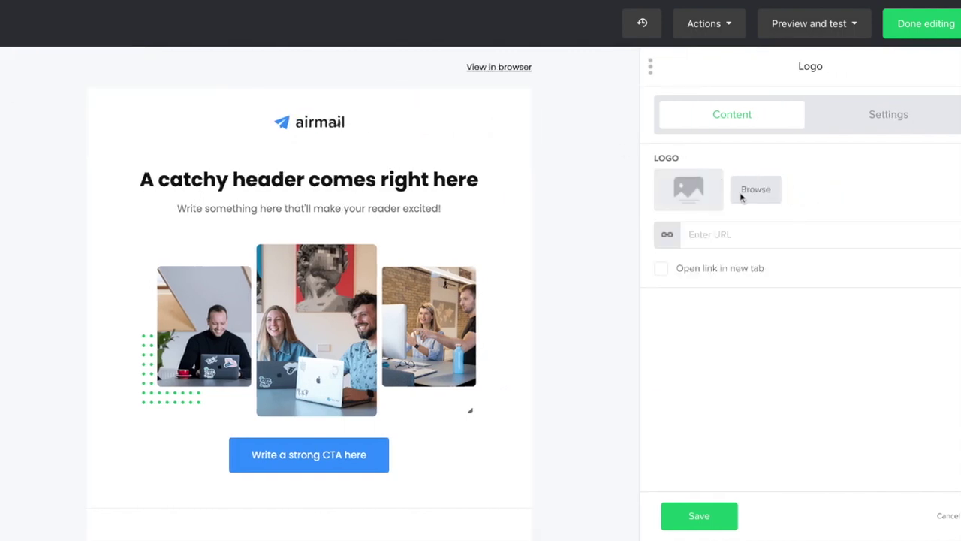
click(421, 188)
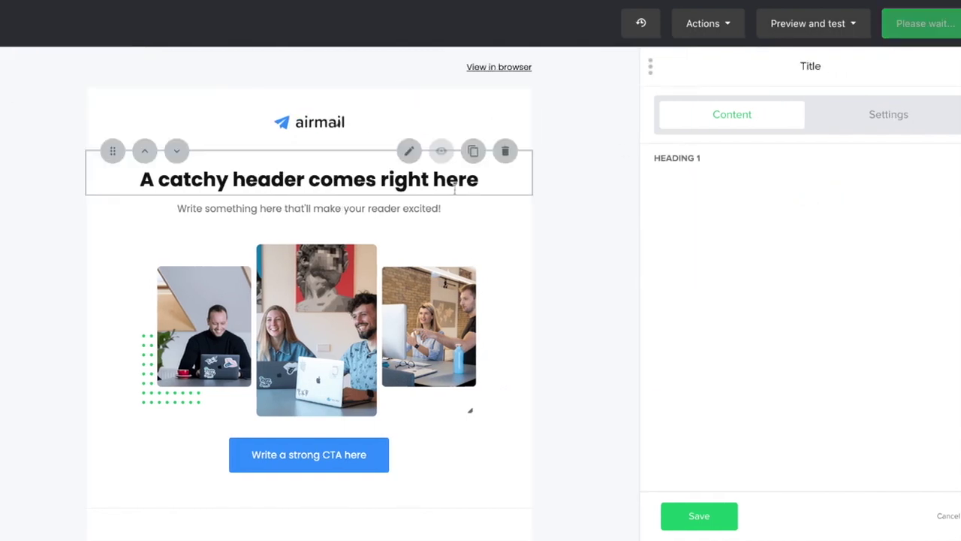
mouse_move(505, 154)
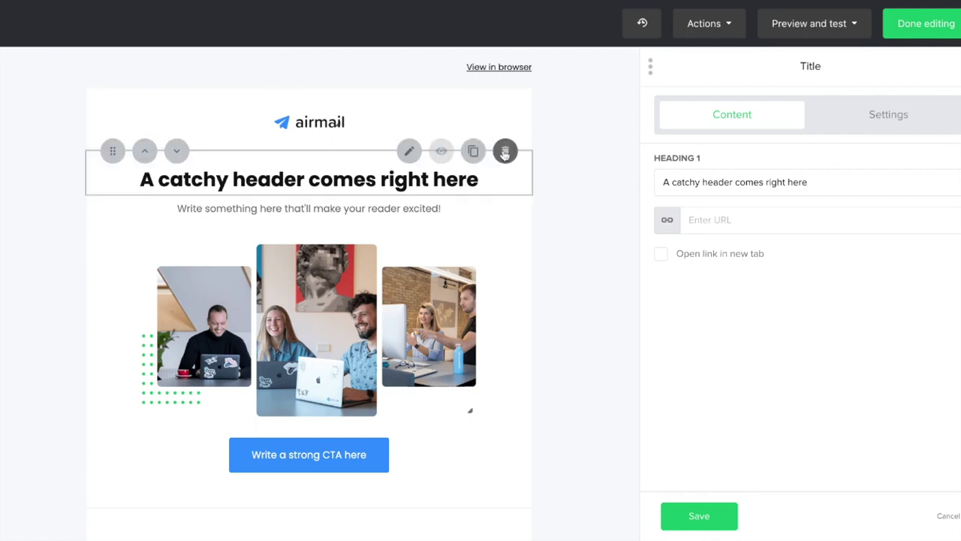
click(506, 153)
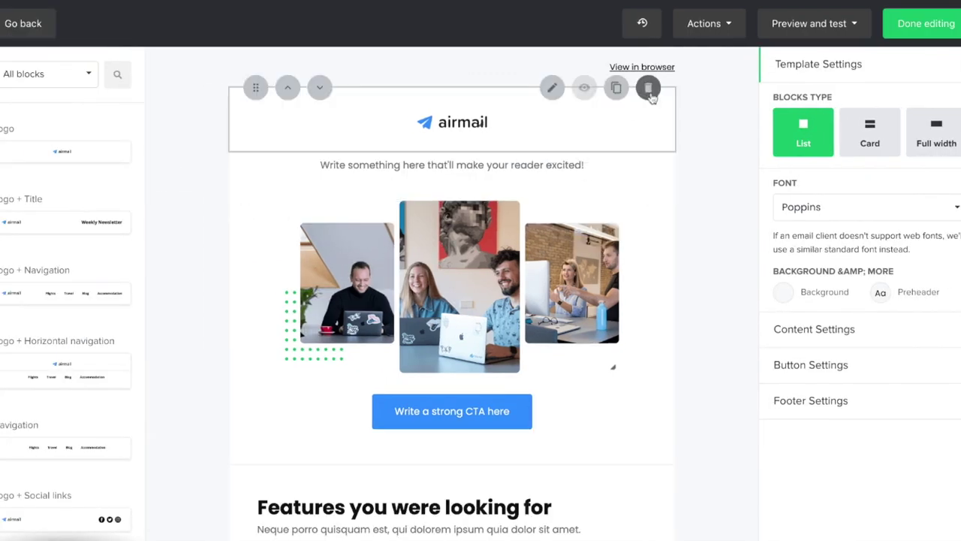
click(649, 89)
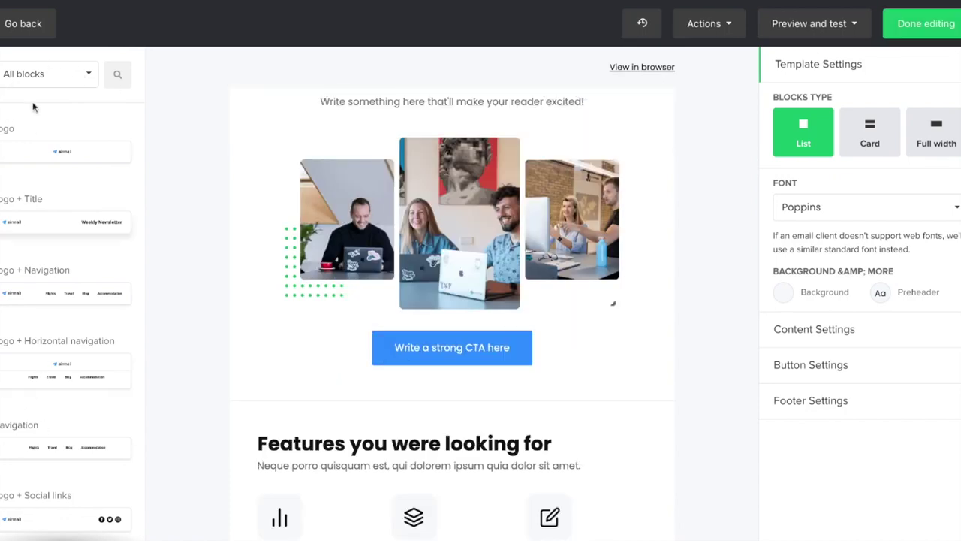
Browse the Gallery and Buttons blocks and add the Logo + Title header block above the intro text.
click(90, 77)
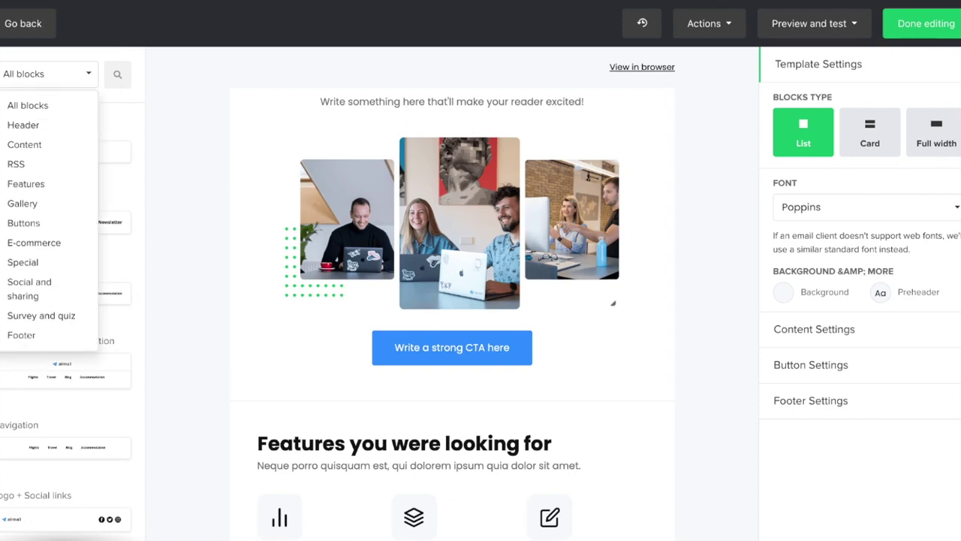
click(35, 209)
scroll(86, 358, down, 5)
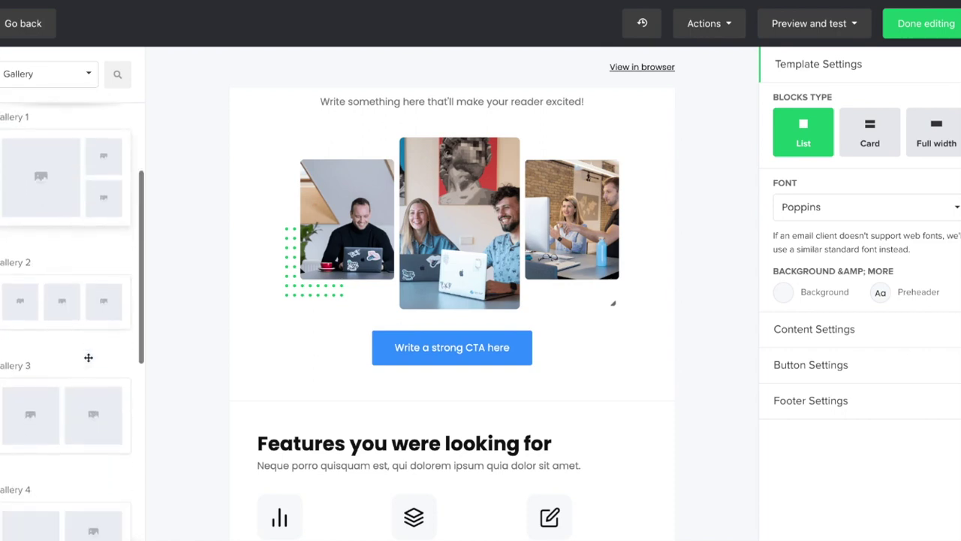
click(86, 75)
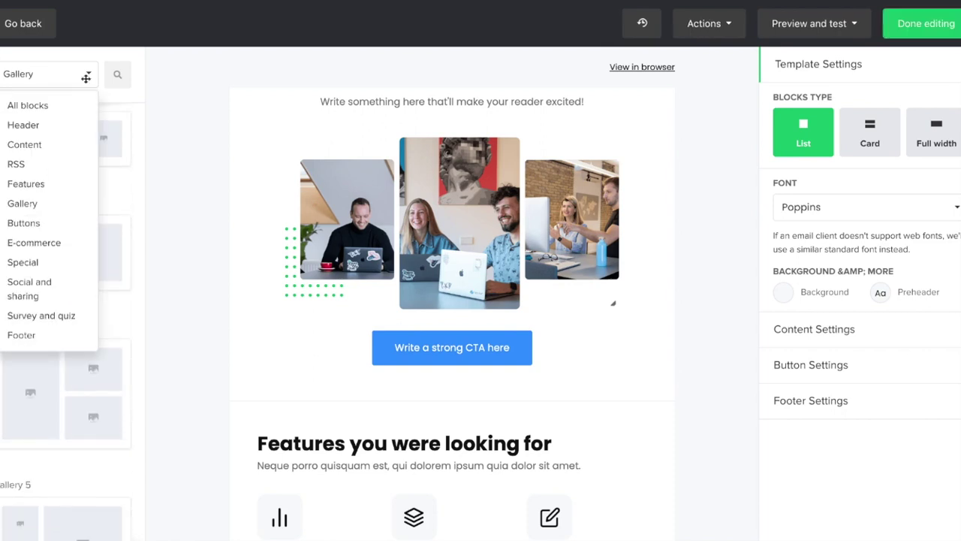
click(69, 223)
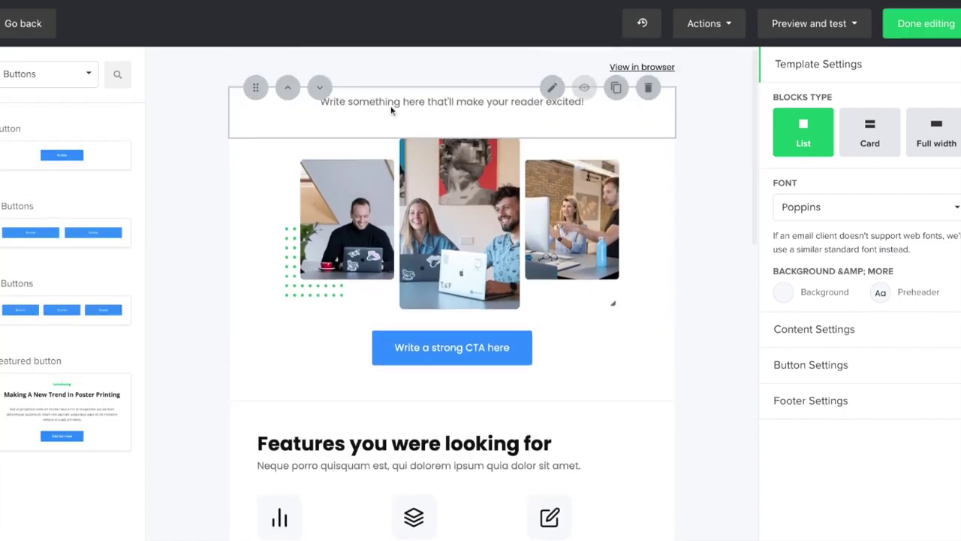
click(87, 75)
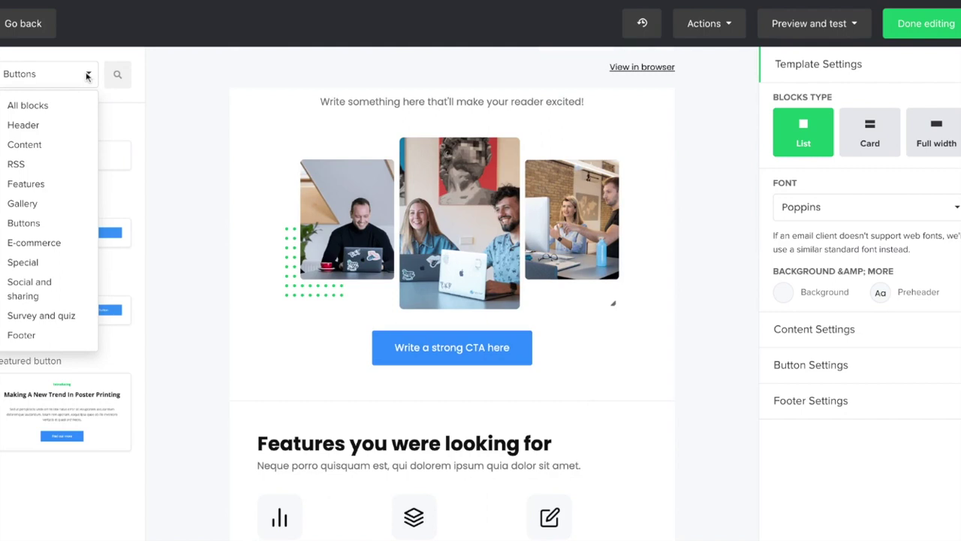
click(68, 125)
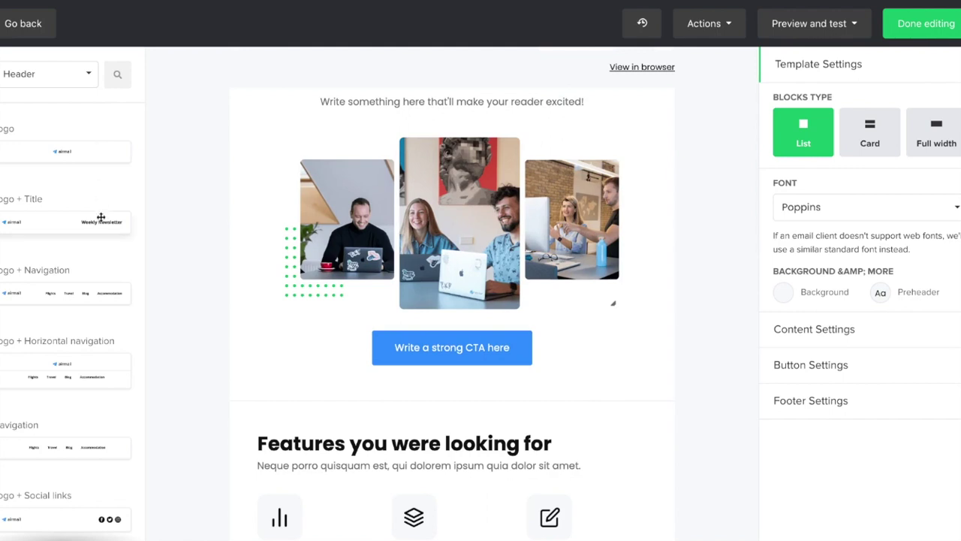
drag(95, 223, 451, 113)
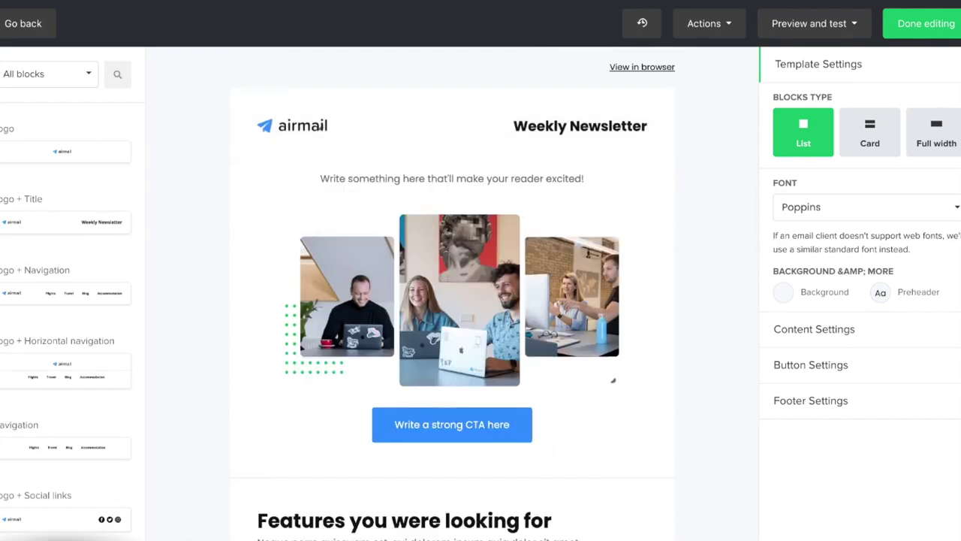
Add the Logo + Social links block above the Weekly Newsletter header.
scroll(83, 358, down, 5)
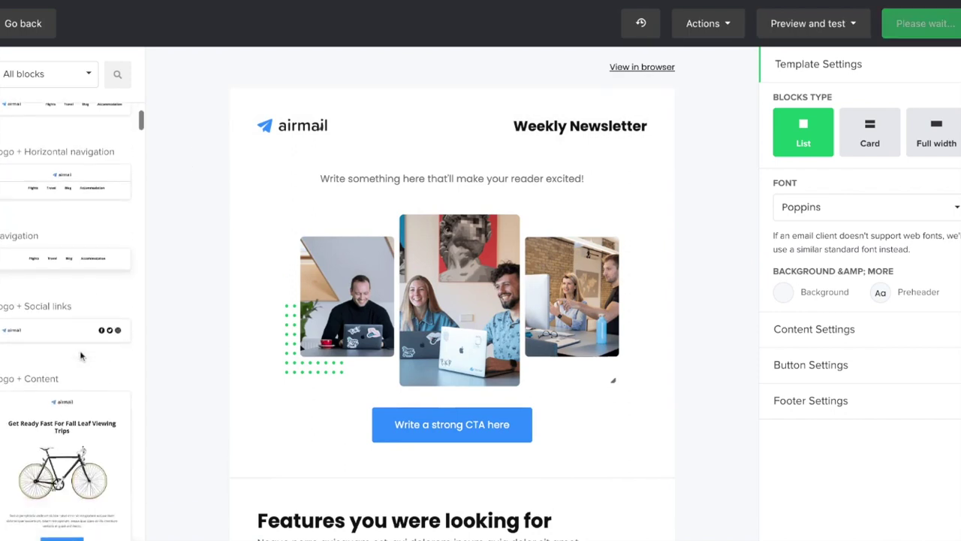
drag(80, 328, 440, 106)
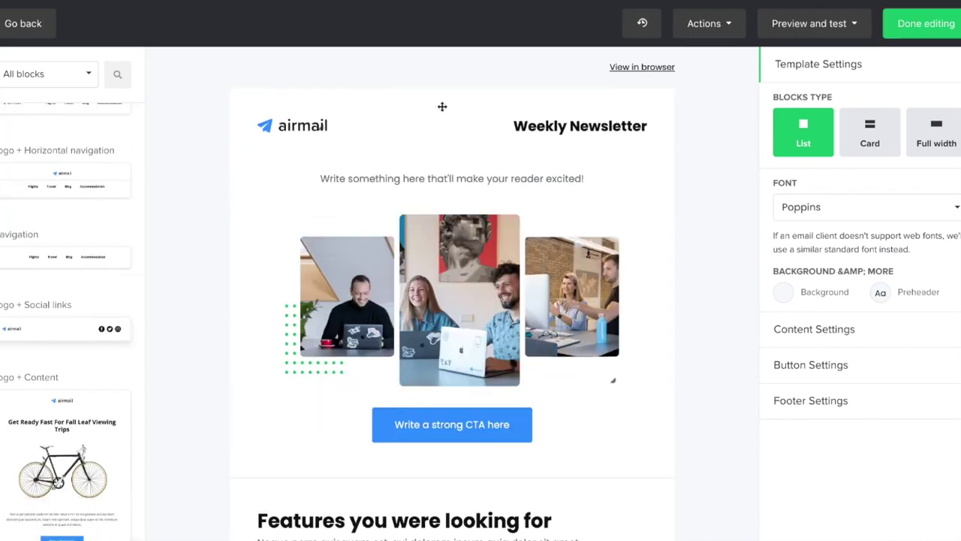
drag(599, 117, 598, 119)
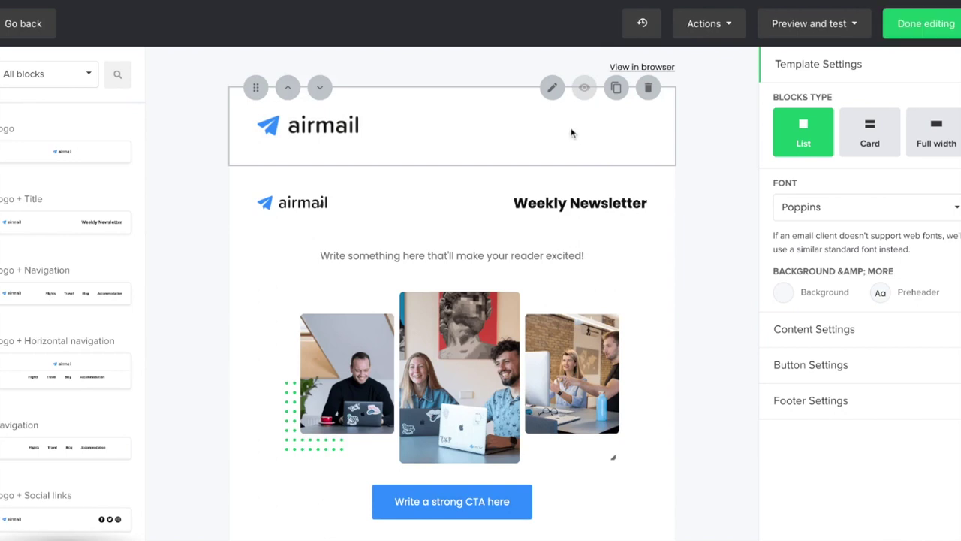
Review the content options of the Logo + Social links and Logo + Title blocks, saving each one.
click(572, 133)
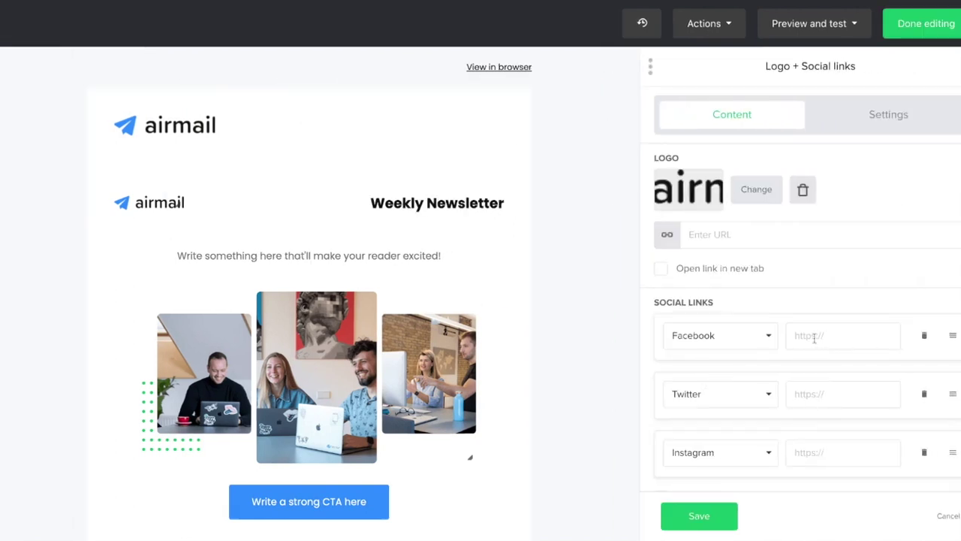
click(814, 338)
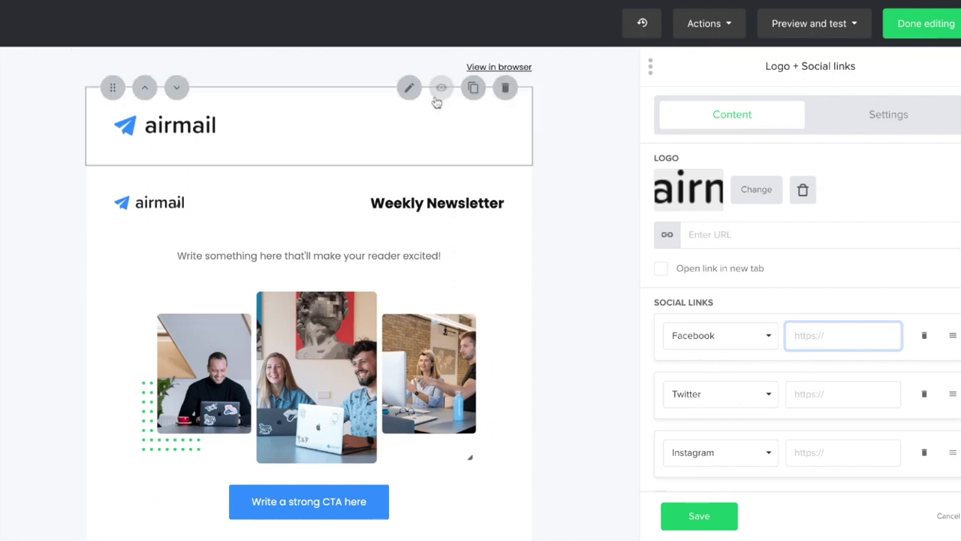
click(619, 145)
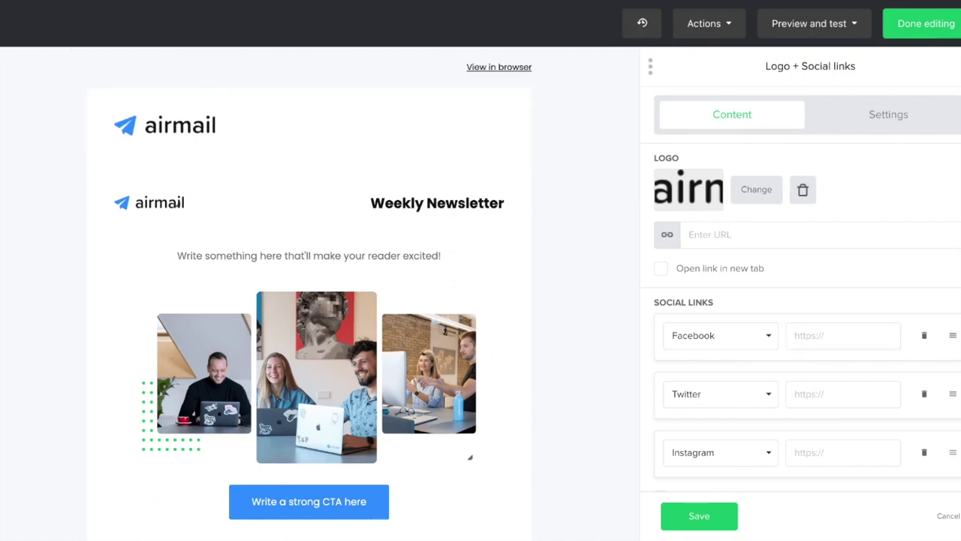
click(727, 523)
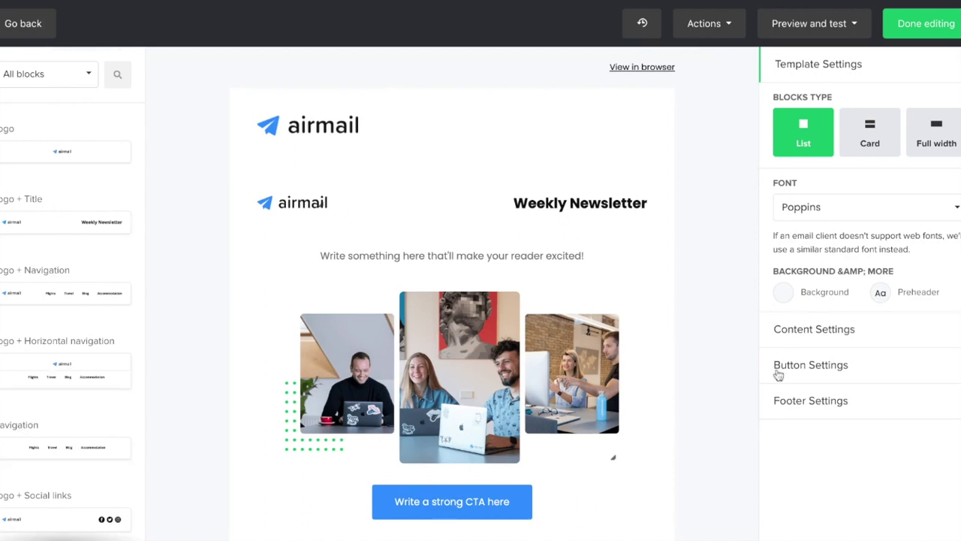
click(568, 197)
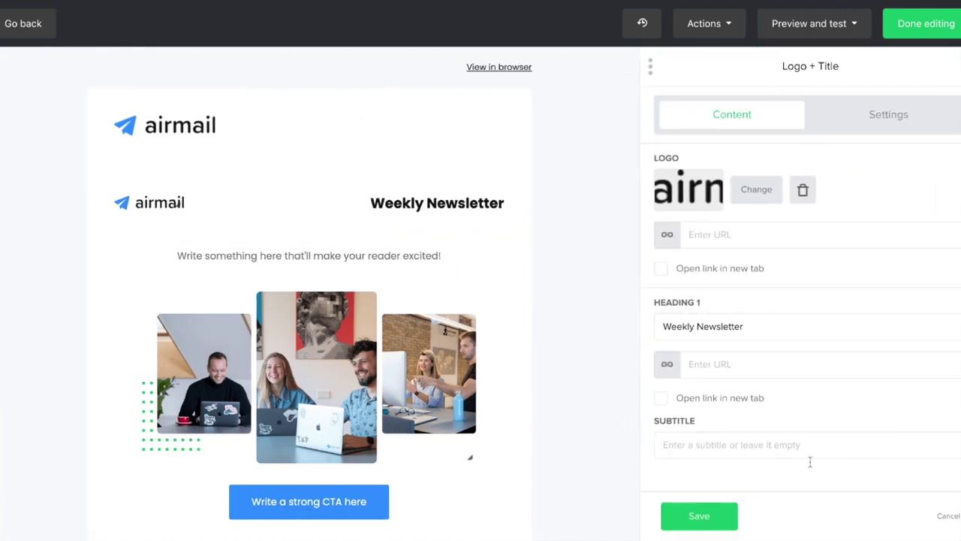
click(697, 518)
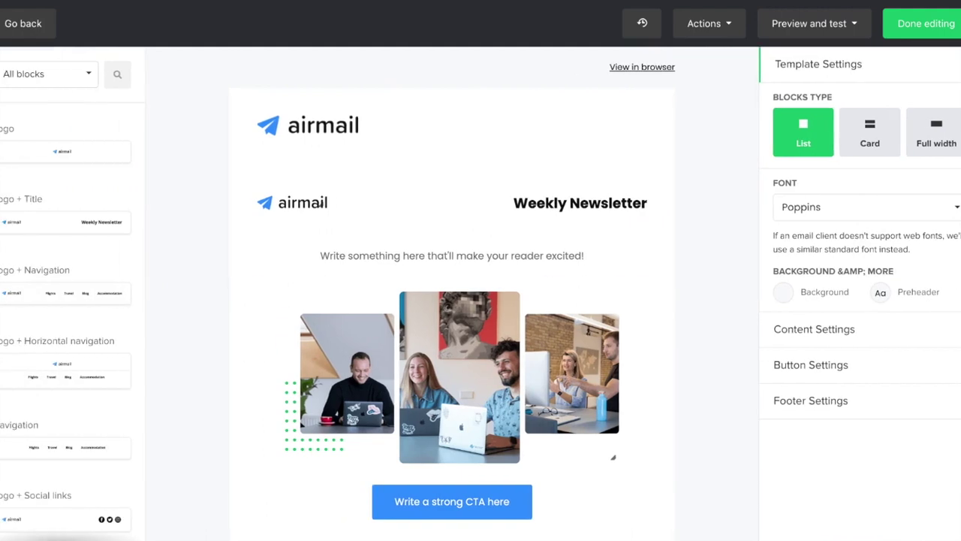
Insert a Text box block from the Content category between the Weekly Newsletter header and the intro text.
click(85, 79)
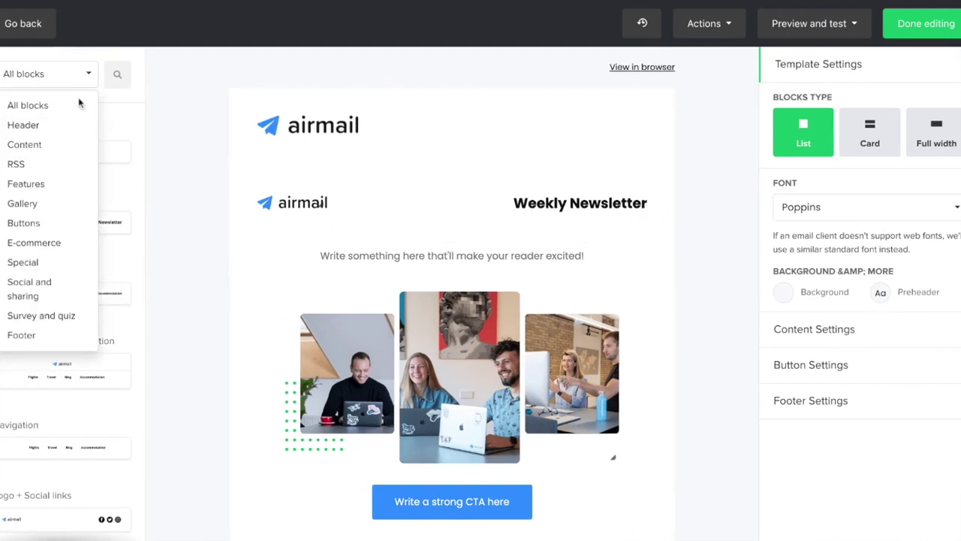
click(68, 147)
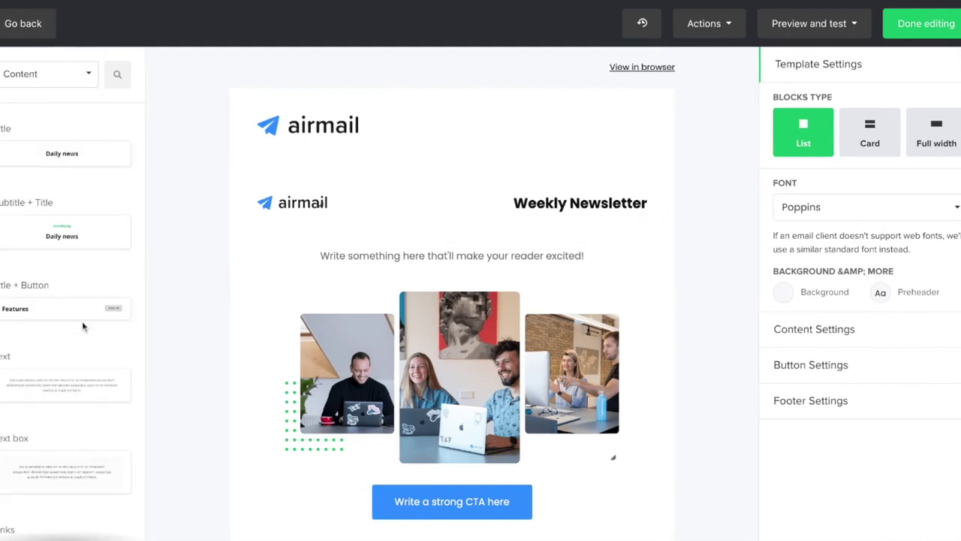
scroll(84, 328, down, 3)
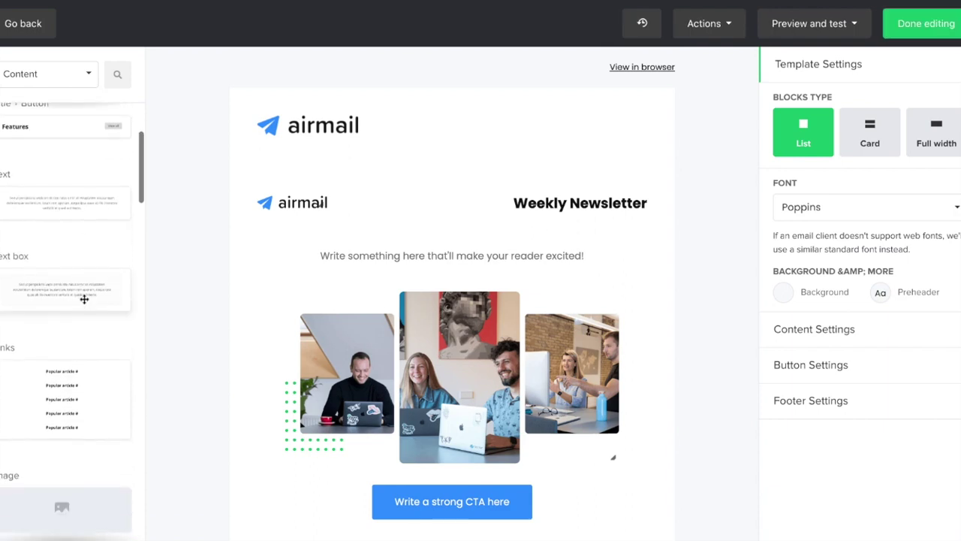
drag(86, 298, 452, 267)
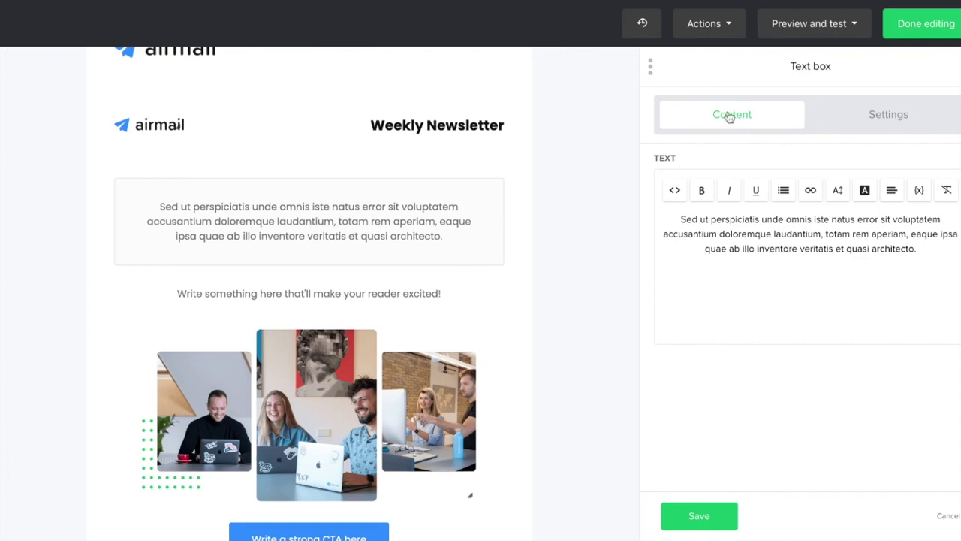
Set the text box's box background color to #fd7e14 orange and its border color to #d35400.
triple_click(740, 229)
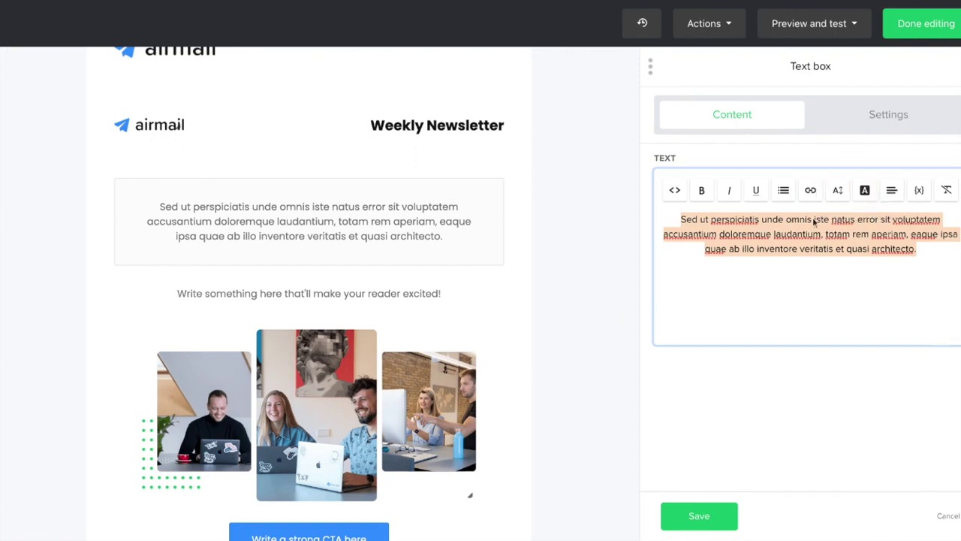
click(853, 117)
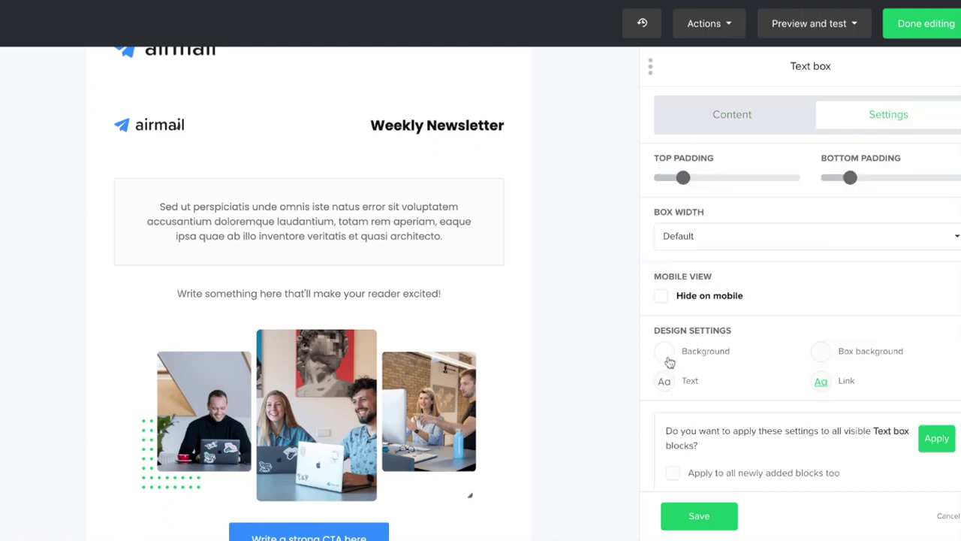
click(823, 351)
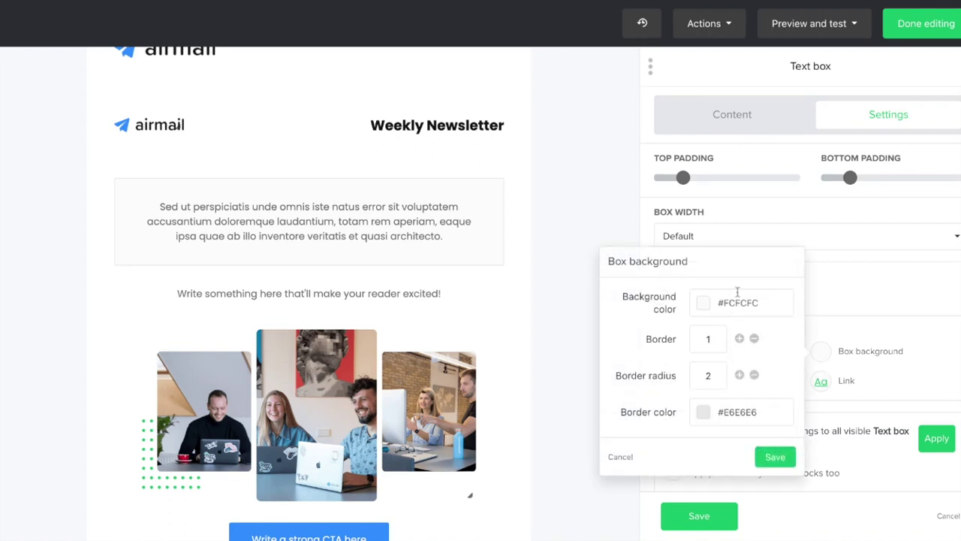
click(737, 293)
click(780, 412)
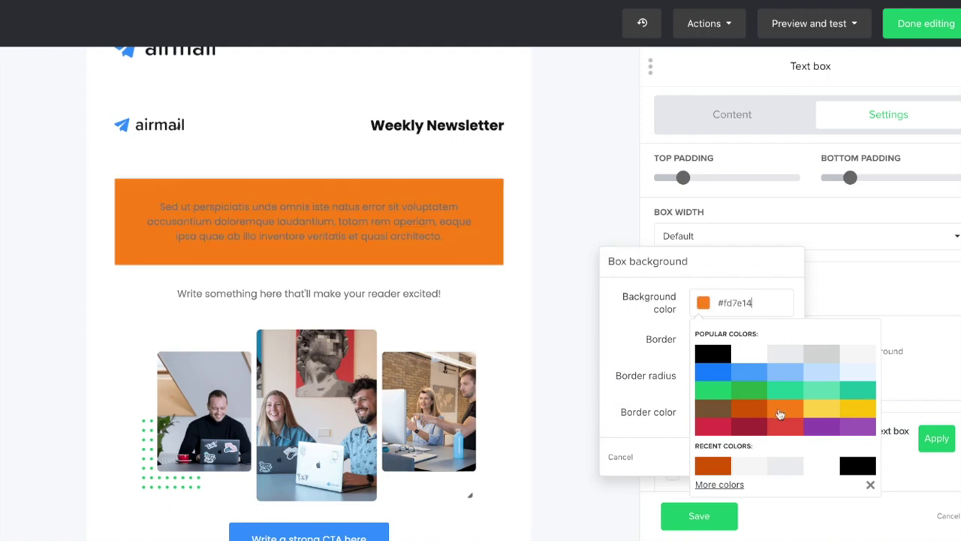
click(639, 328)
click(710, 413)
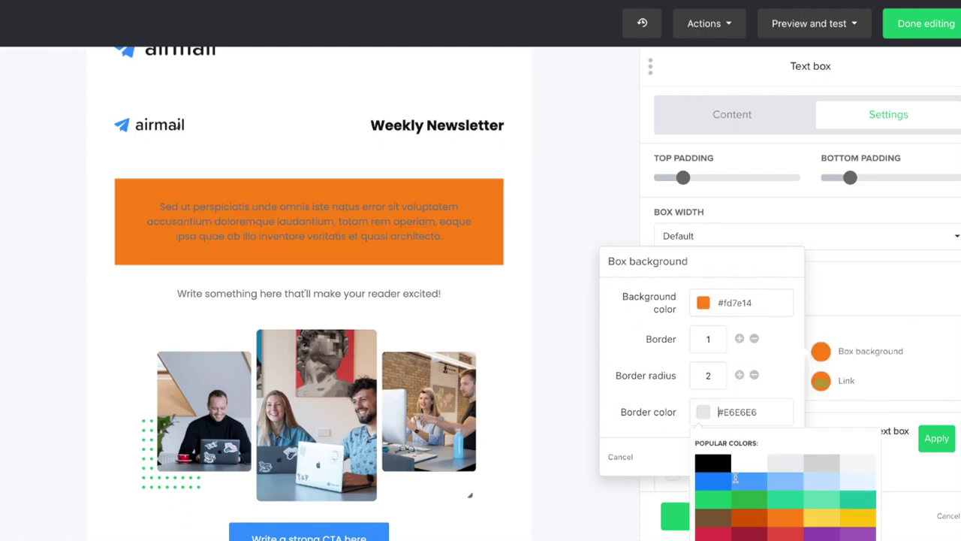
click(743, 520)
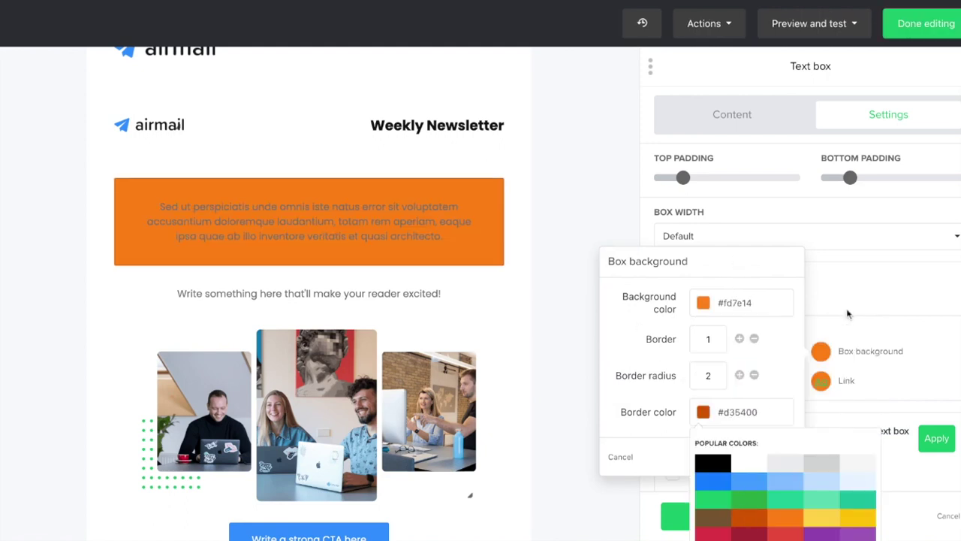
click(847, 314)
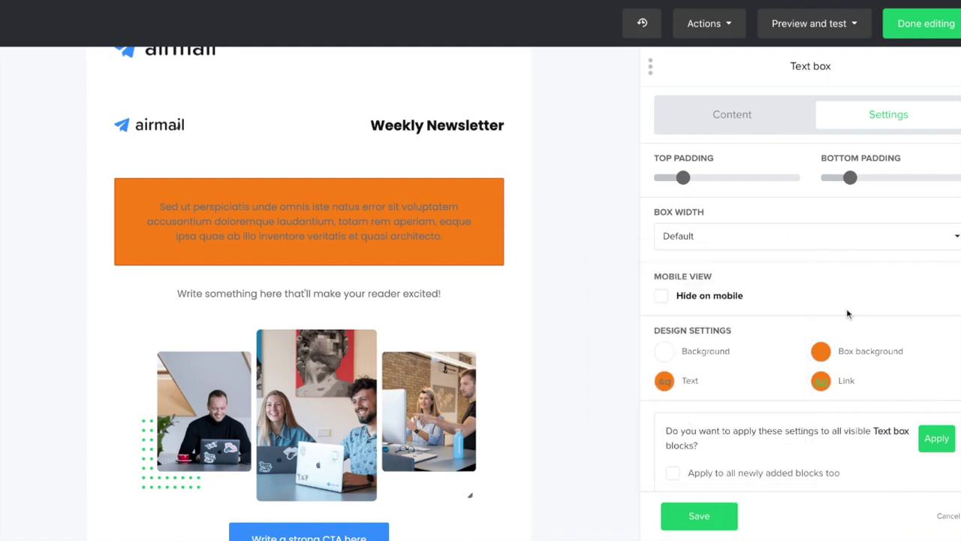
Set the text box's font to Helvetica and its font color to white (#ffffff), and save the block.
click(665, 380)
click(592, 361)
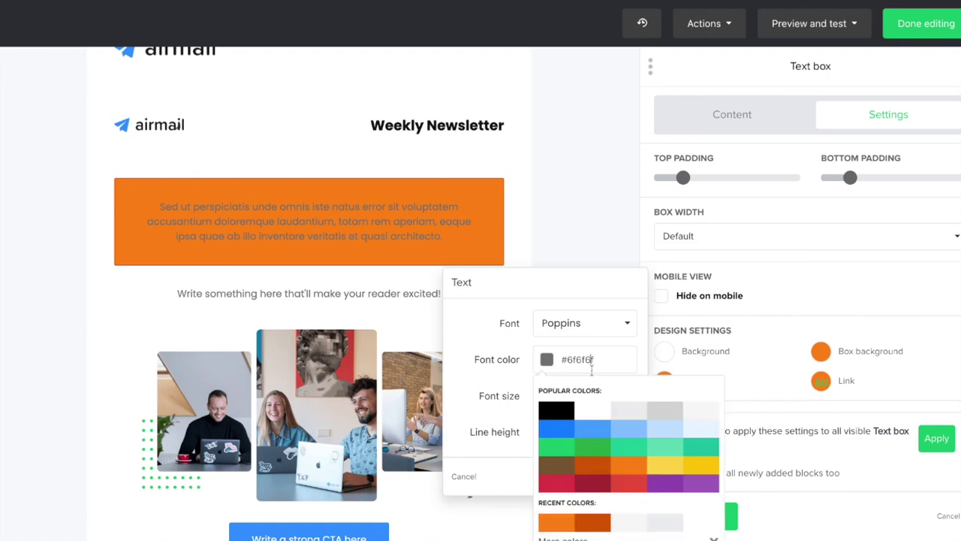
click(587, 410)
click(610, 333)
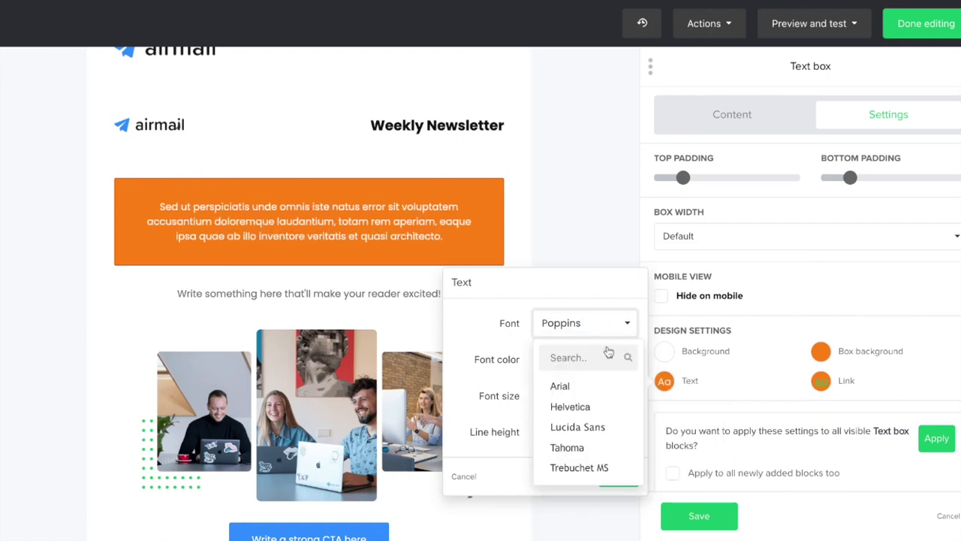
click(592, 412)
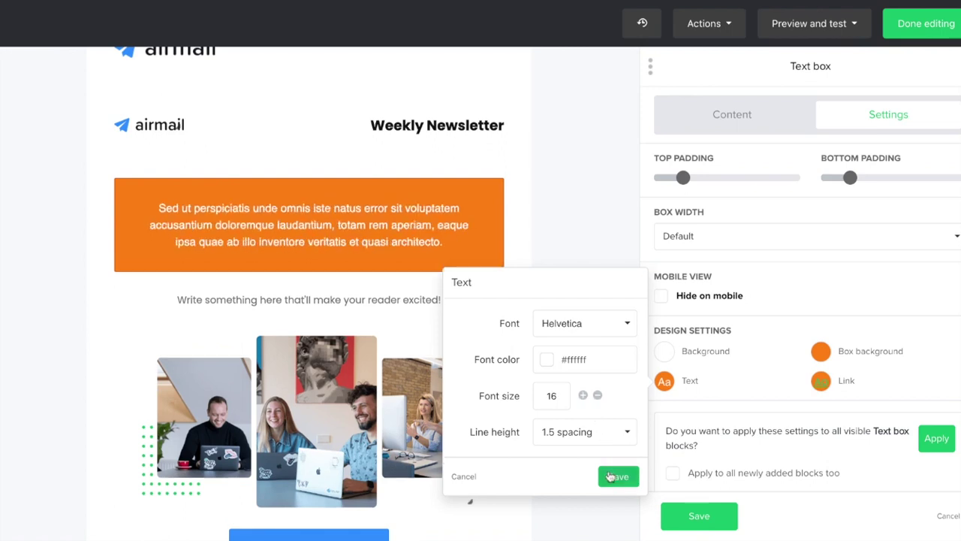
click(616, 476)
scroll(553, 257, down, 3)
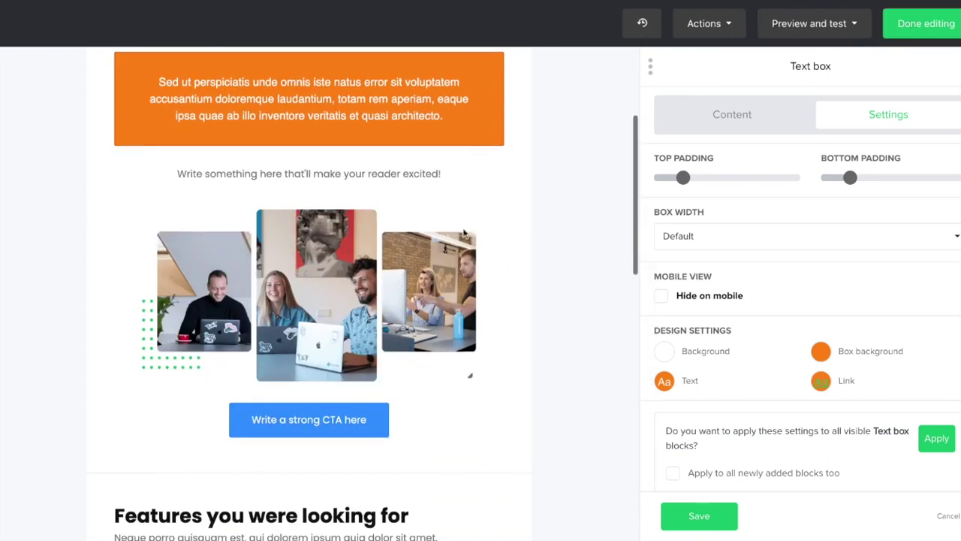
click(712, 518)
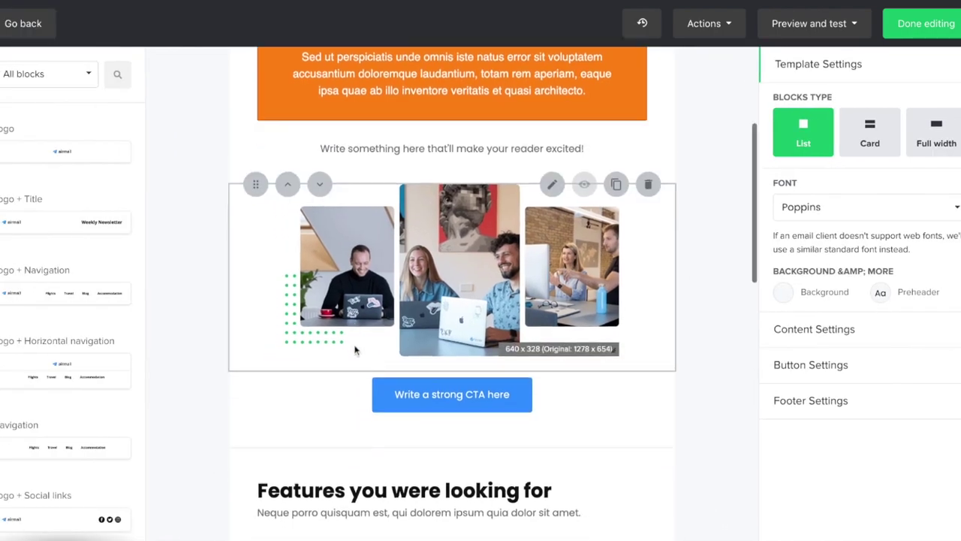
Check the preview and test options for the newsletter, finish editing the design, and continue to recipient selection.
scroll(356, 341, down, 10)
scroll(69, 340, down, 10)
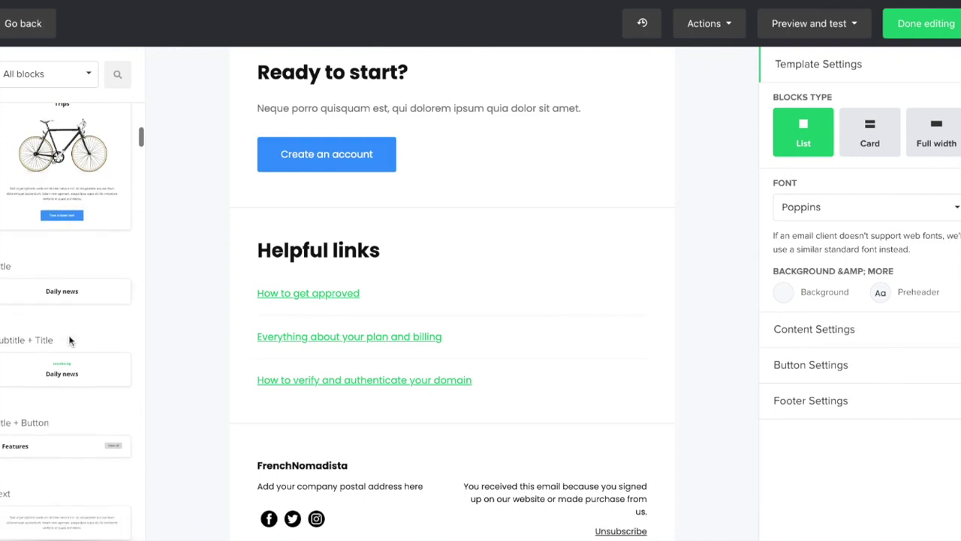
scroll(66, 319, down, 8)
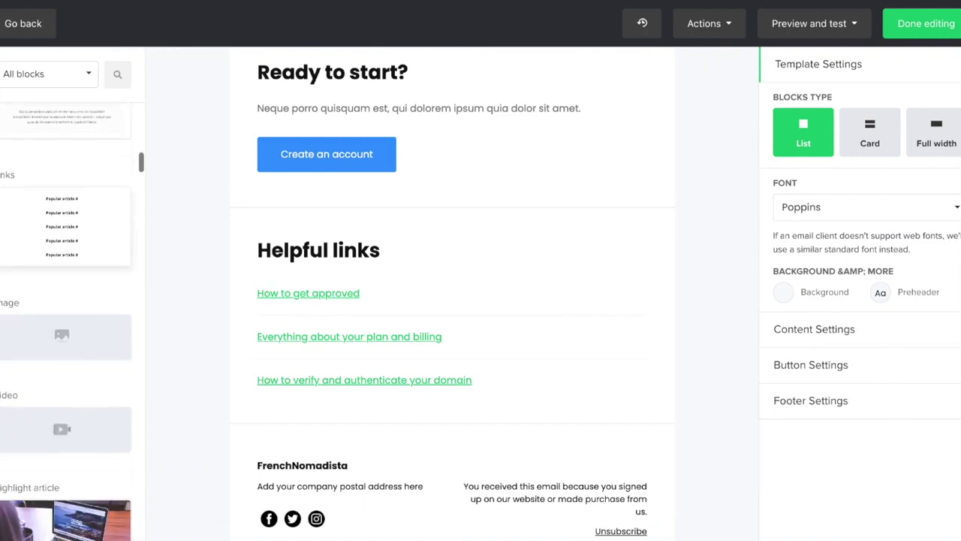
scroll(66, 319, up, 20)
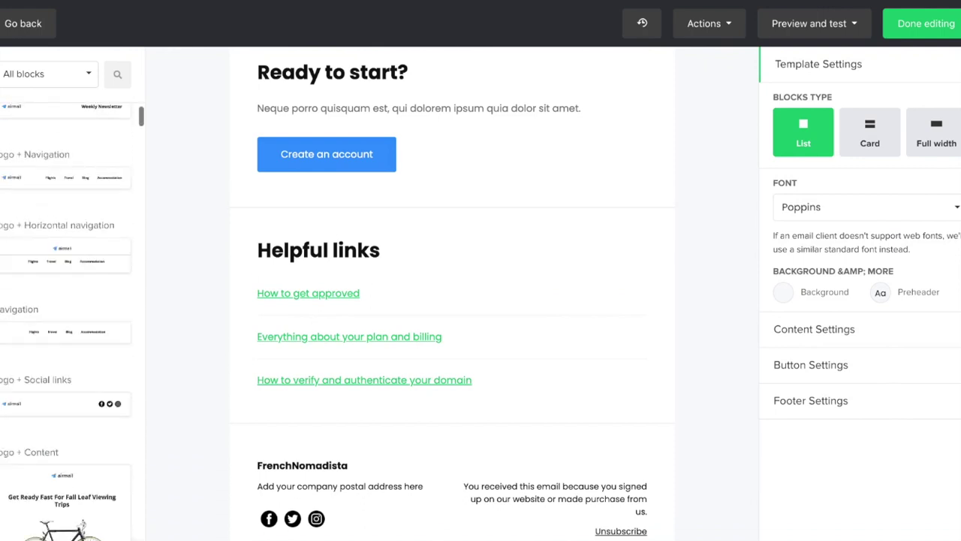
click(856, 25)
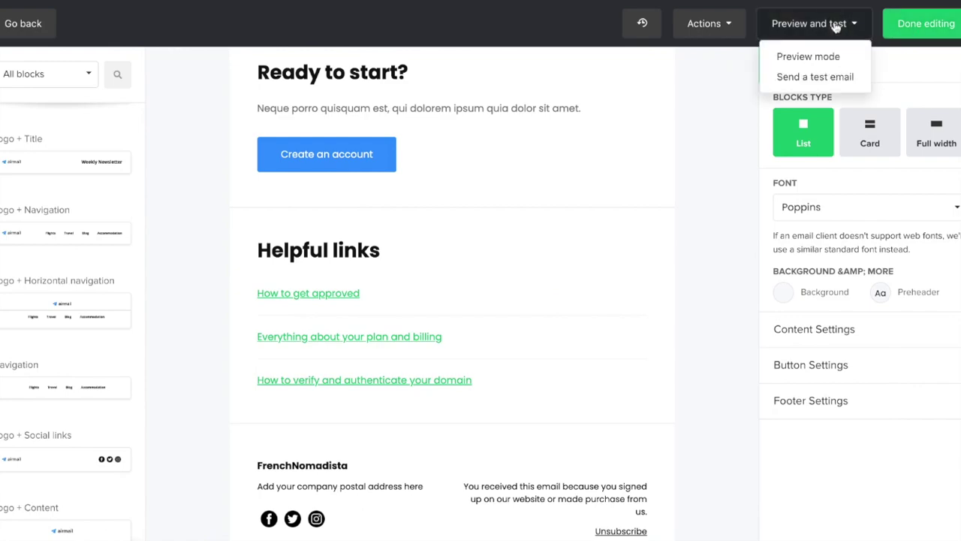
click(836, 25)
click(945, 29)
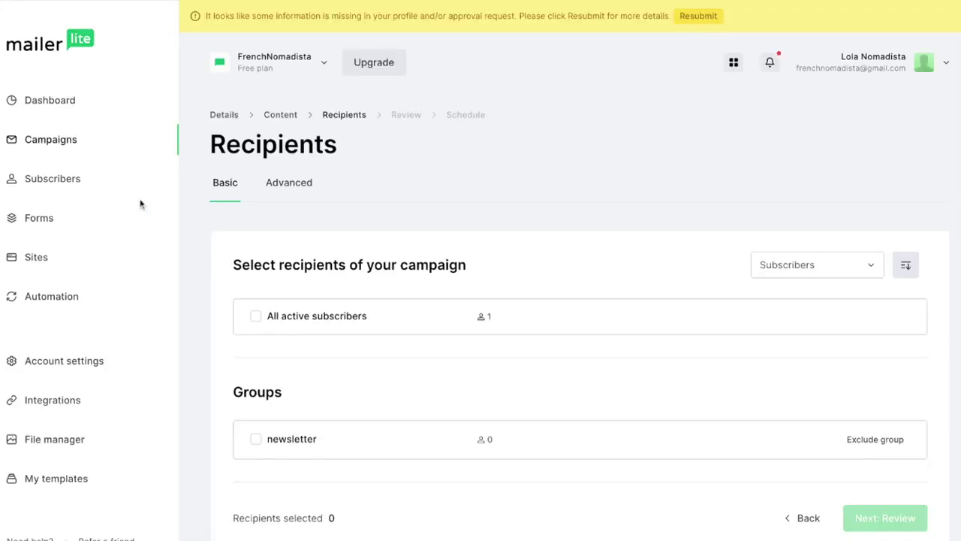
scroll(120, 203, down, 1)
scroll(120, 204, up, 1)
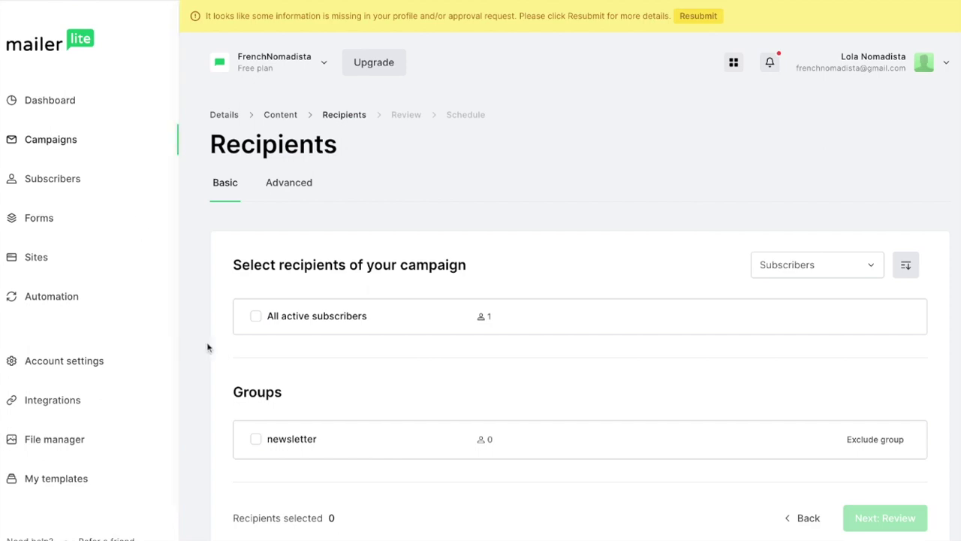